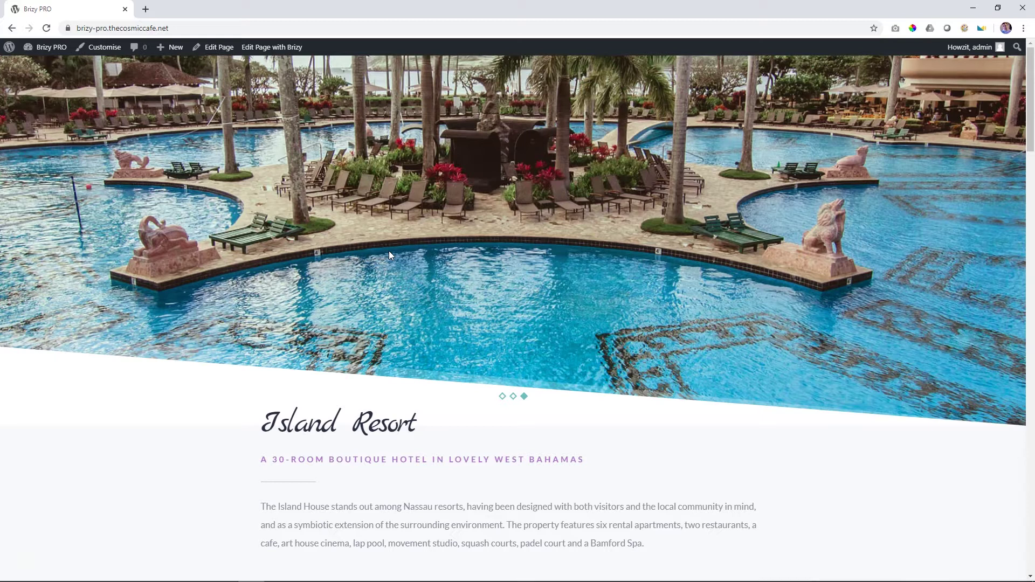
- Open the homepage in the Brizy editor
{"action": "left_click", "coordinate": [272, 47]}
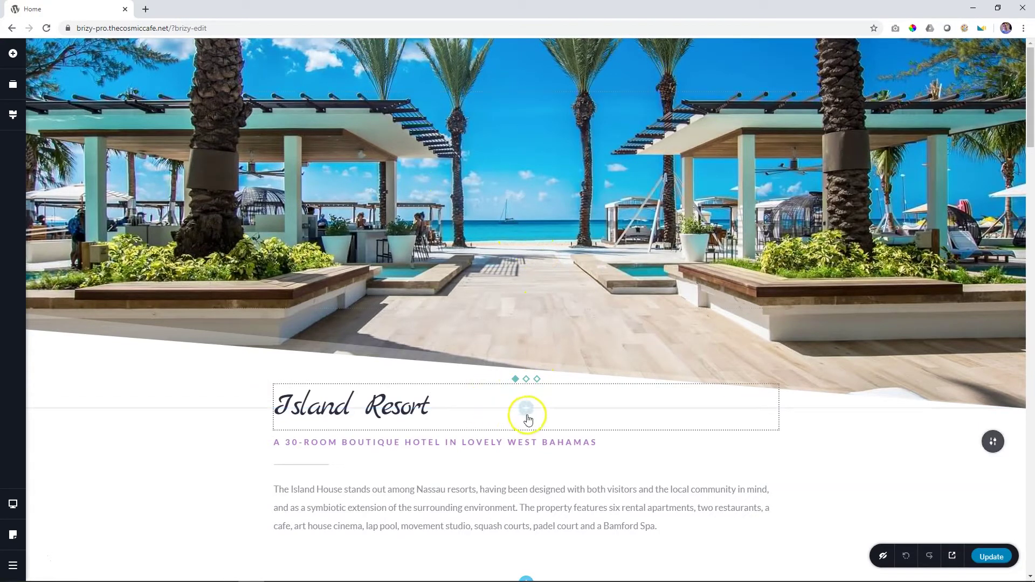
- From the Header blocks, insert the Kit #2 header with a centred Company logo between two menus
{"action": "left_click", "coordinate": [528, 410]}
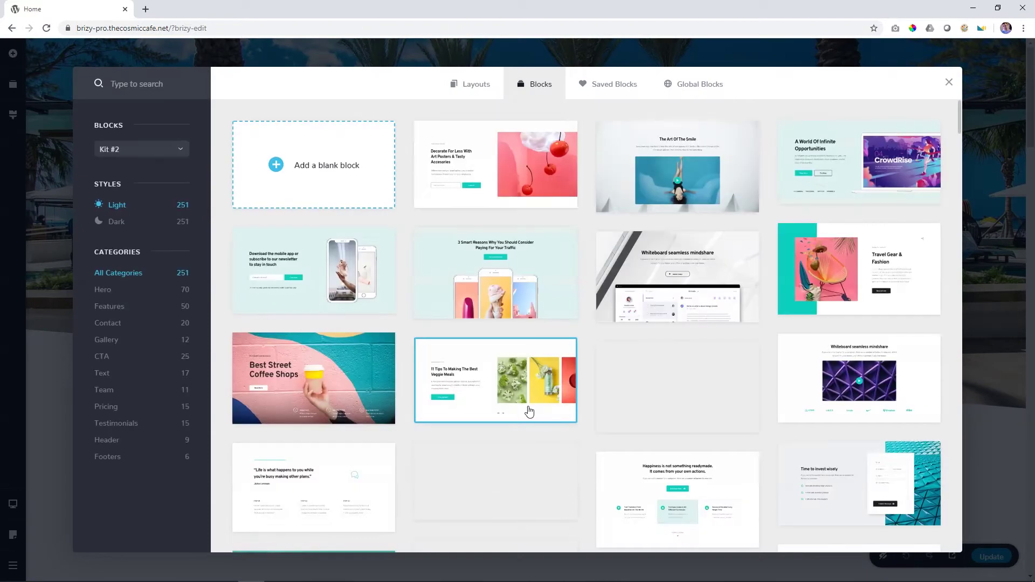
{"action": "left_click", "coordinate": [108, 440]}
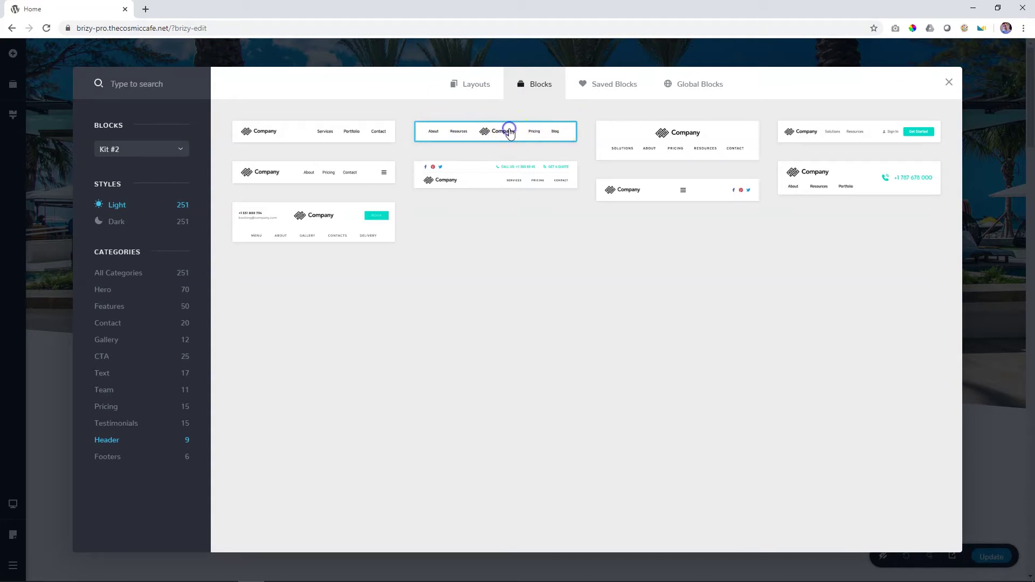
{"action": "left_click", "coordinate": [511, 135]}
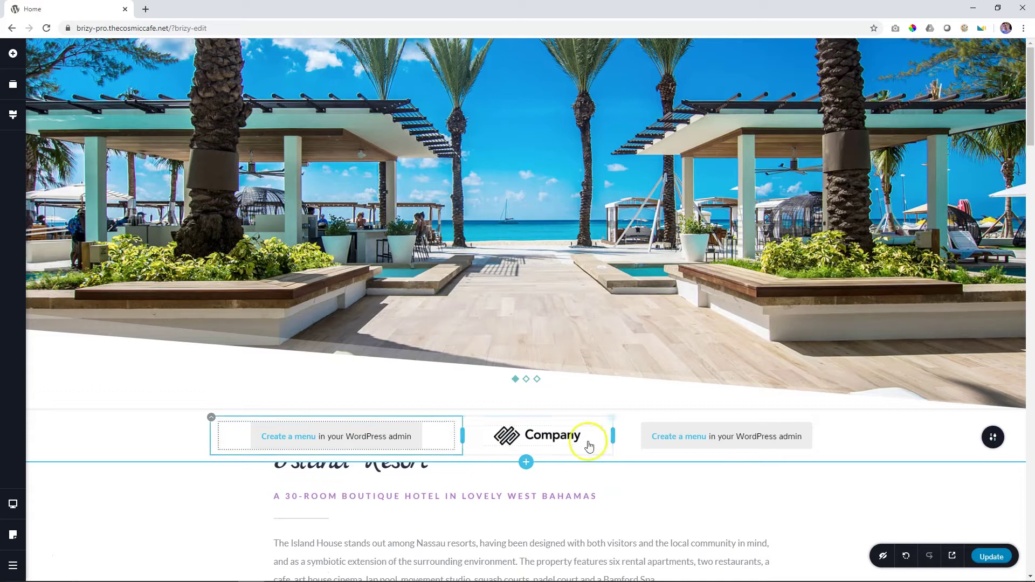
- Reorder the blocks so the new header sits at the top of the page
{"action": "left_click", "coordinate": [13, 84]}
{"action": "left_click_drag", "start_coordinate": [65, 171], "coordinate": [65, 97]}
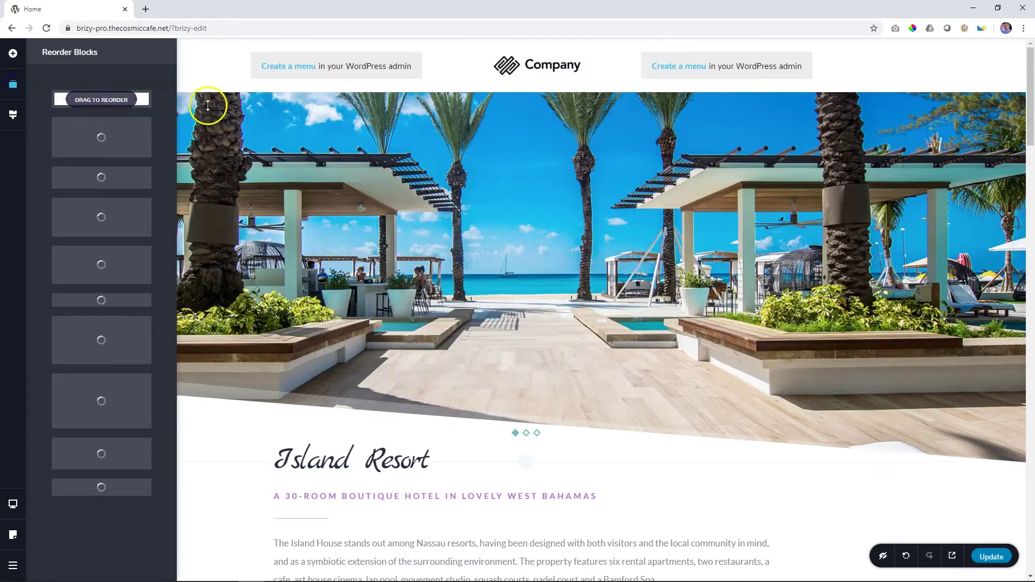
{"action": "left_click", "coordinate": [899, 63]}
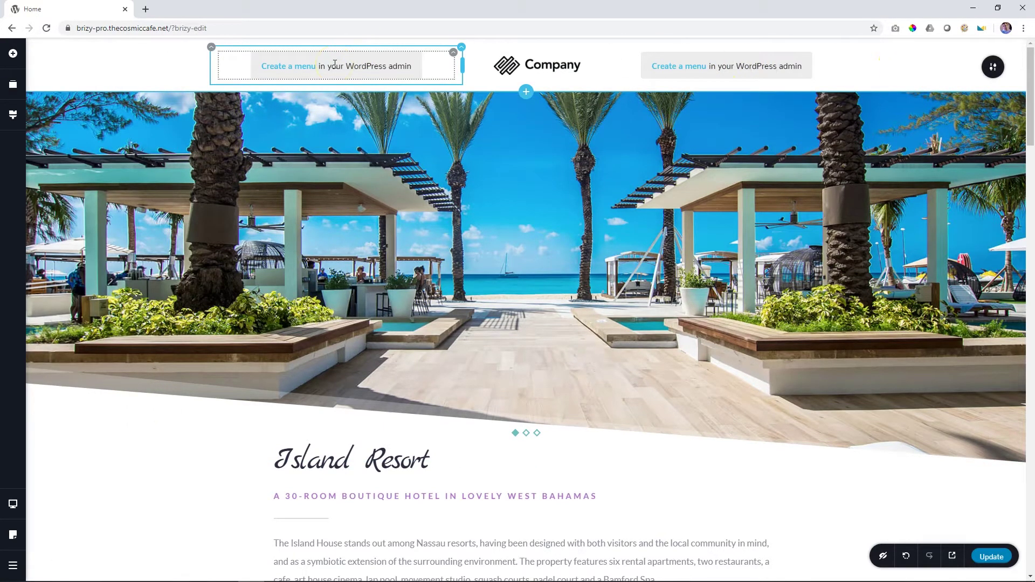
- Check the left header menu's menu list, which has no menus available yet
{"action": "left_click", "coordinate": [450, 57]}
{"action": "left_click", "coordinate": [408, 79]}
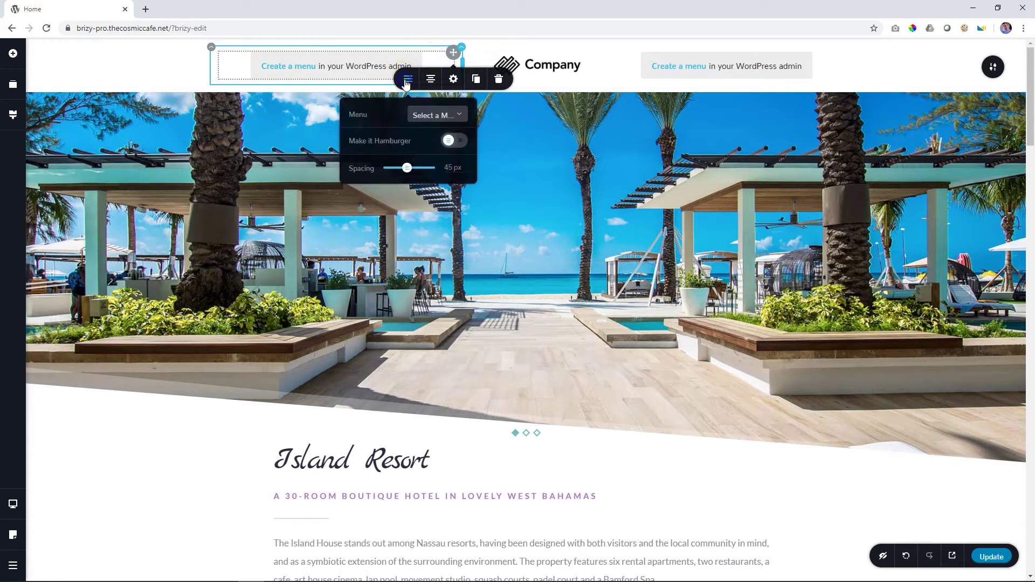
{"action": "left_click", "coordinate": [438, 115]}
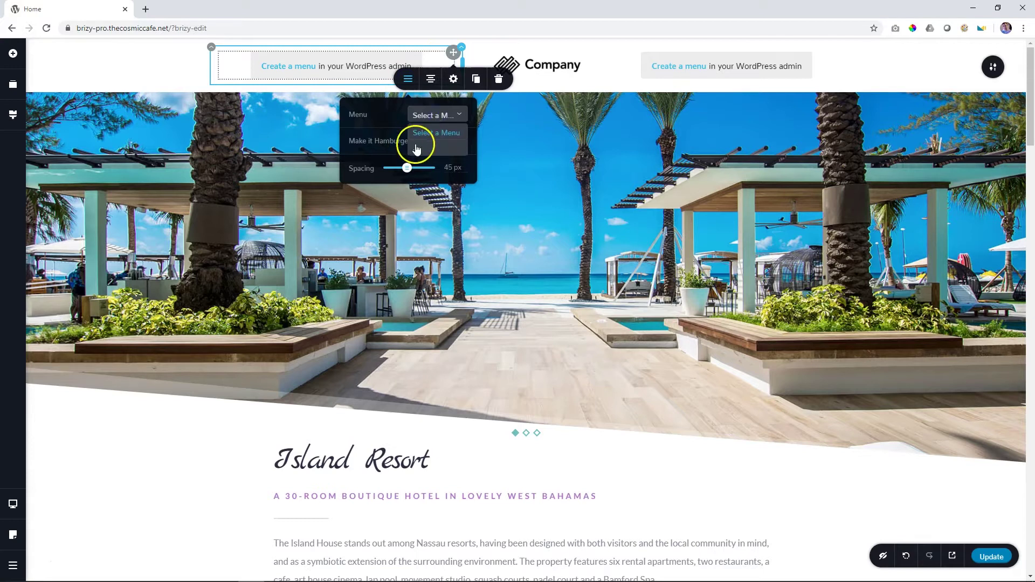
{"action": "left_click", "coordinate": [444, 116]}
{"action": "left_click", "coordinate": [860, 76]}
- Replace the Company logo image with beach.png from the Media Library
{"action": "left_click", "coordinate": [527, 69]}
{"action": "left_click", "coordinate": [470, 94]}
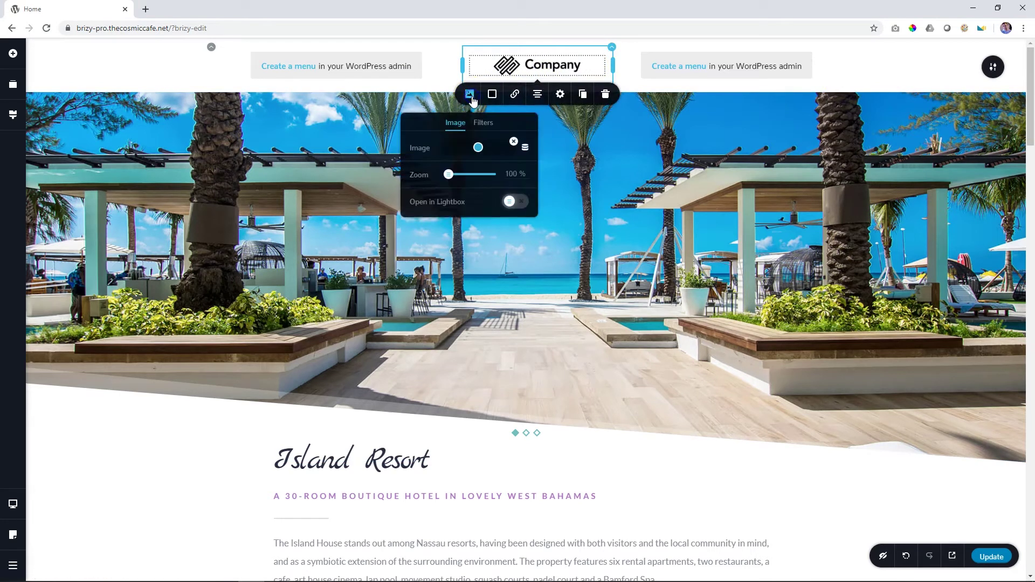
{"action": "left_click", "coordinate": [514, 143]}
{"action": "left_click", "coordinate": [488, 161]}
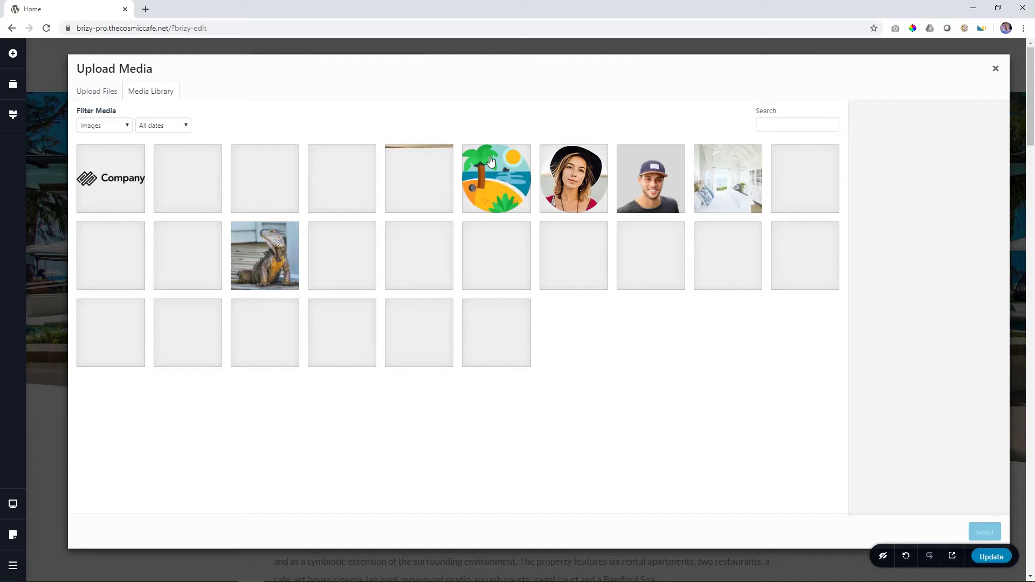
{"action": "left_click", "coordinate": [491, 161]}
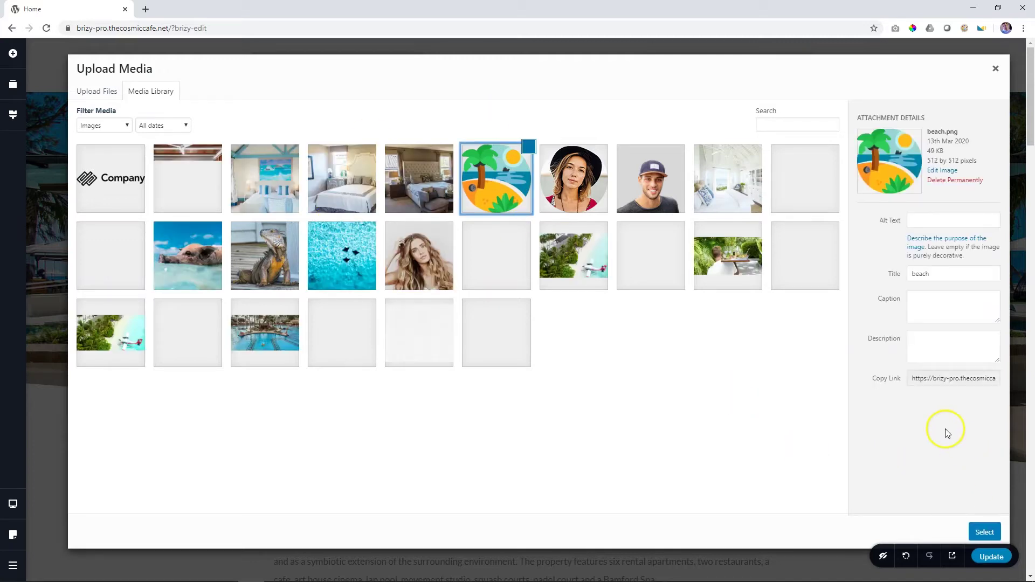
{"action": "left_click", "coordinate": [985, 529]}
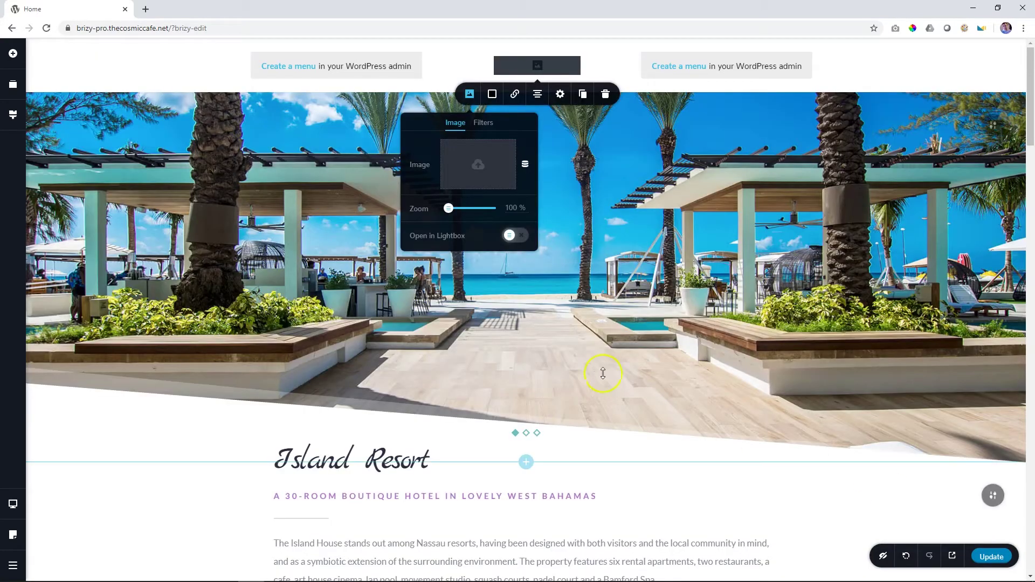
- Give the beach logo square corners and 100% height, shrink it to fit, and update the page
{"action": "left_click", "coordinate": [561, 100]}
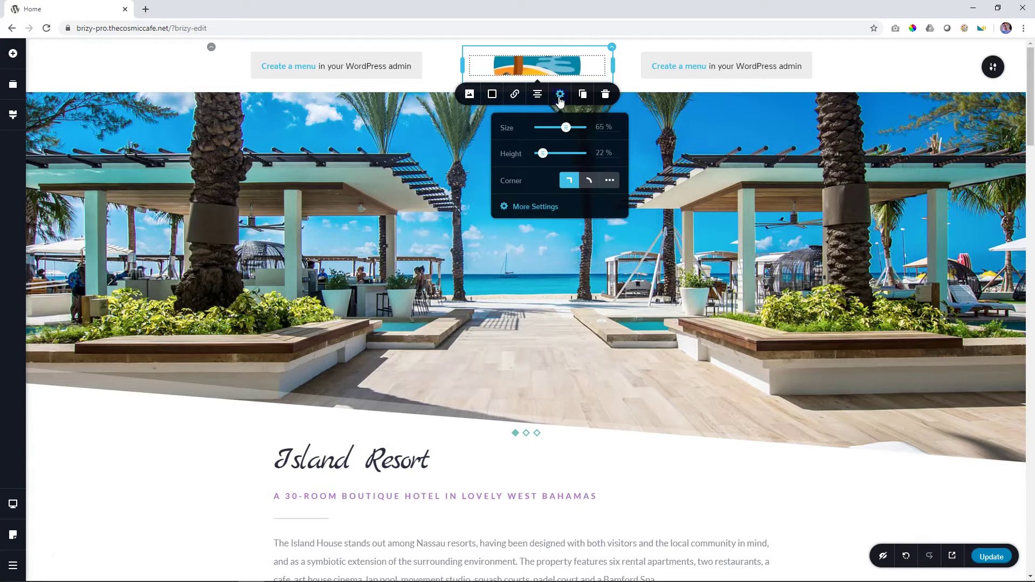
{"action": "left_click", "coordinate": [567, 190]}
{"action": "double_click", "coordinate": [600, 153]}
{"action": "type", "text": "100"}
{"action": "key", "text": "Return"}
{"action": "left_click", "coordinate": [714, 167]}
{"action": "left_click", "coordinate": [570, 123]}
{"action": "left_click_drag", "start_coordinate": [580, 138], "coordinate": [565, 106]}
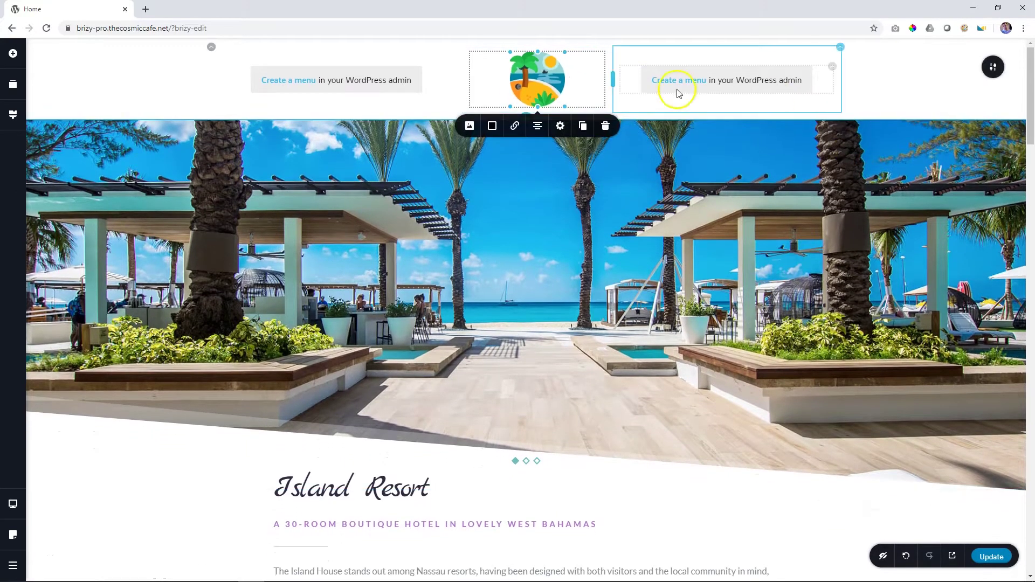
{"action": "left_click", "coordinate": [996, 561]}
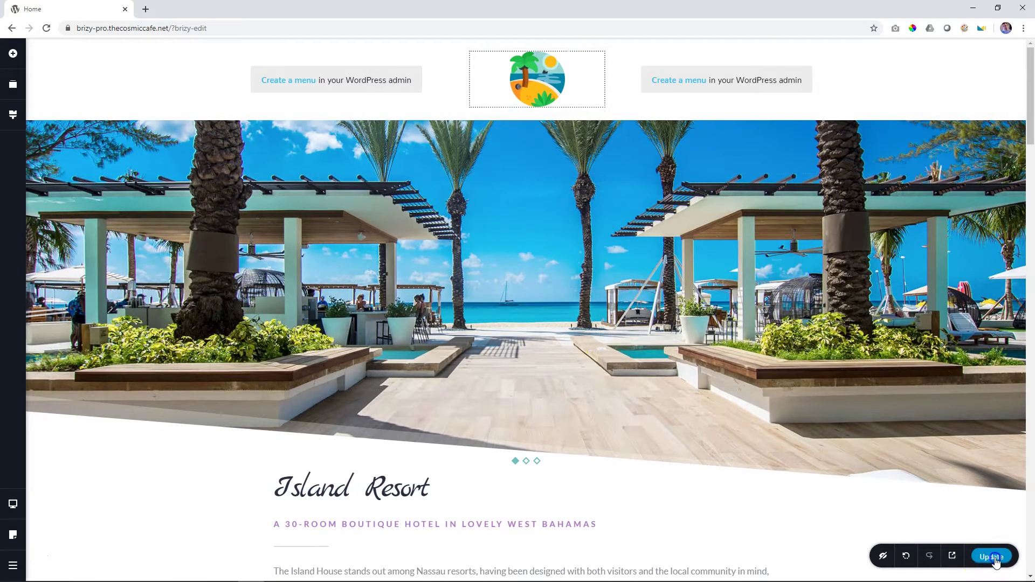
- Leave Brizy for the WordPress dashboard and show the All Pages list
{"action": "left_click", "coordinate": [11, 566]}
{"action": "left_click", "coordinate": [72, 563]}
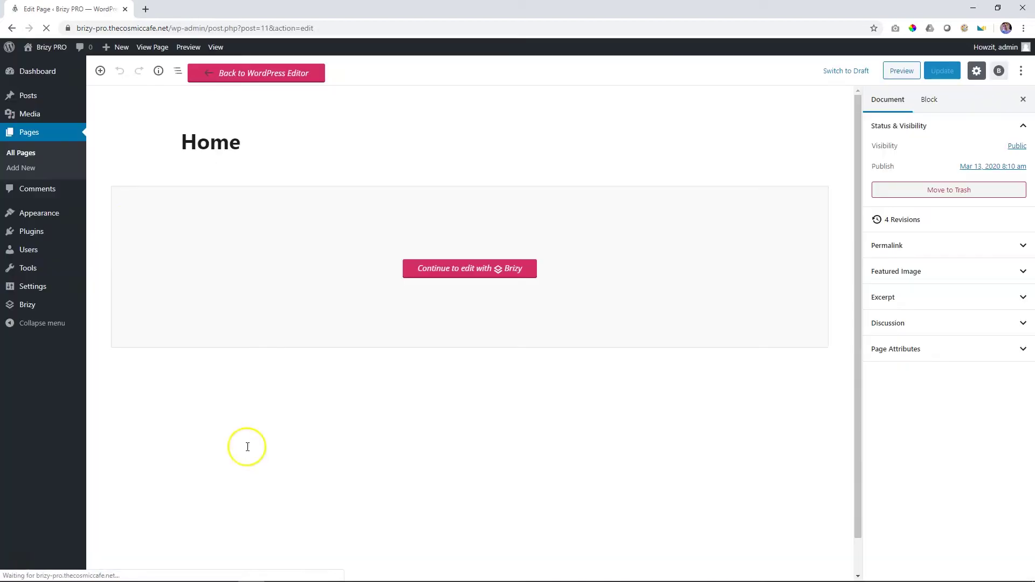
{"action": "left_click", "coordinate": [23, 155]}
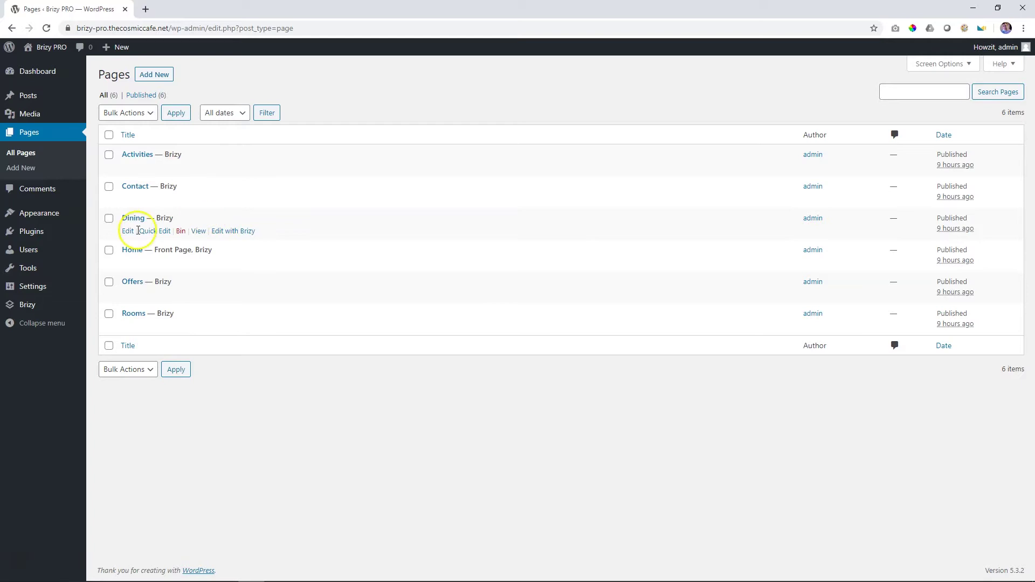
{"action": "left_click", "coordinate": [145, 314]}
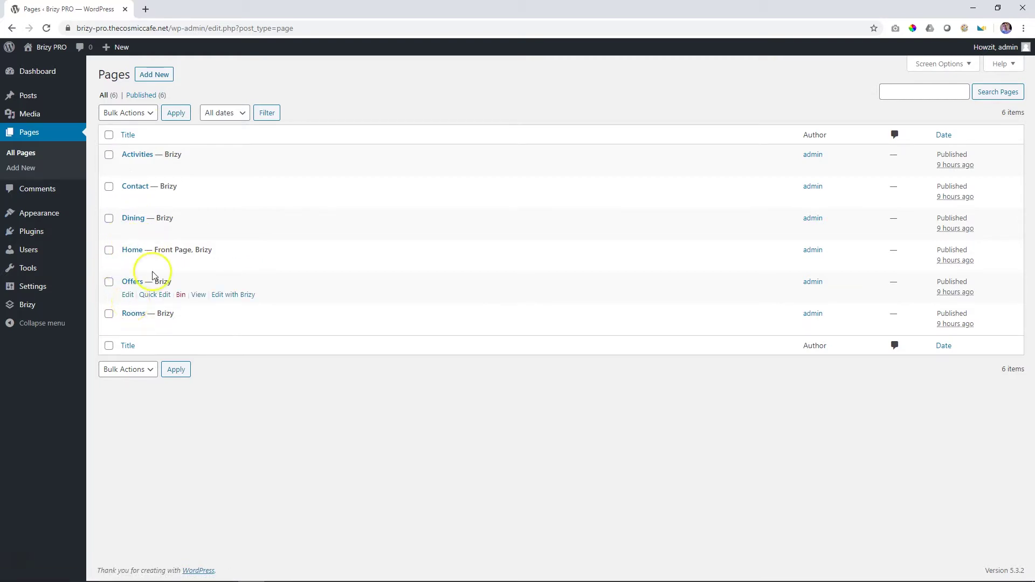
- Create a new menu named 'Left Menu' under Appearance > Menus
{"action": "mouse_move", "coordinate": [43, 215]}
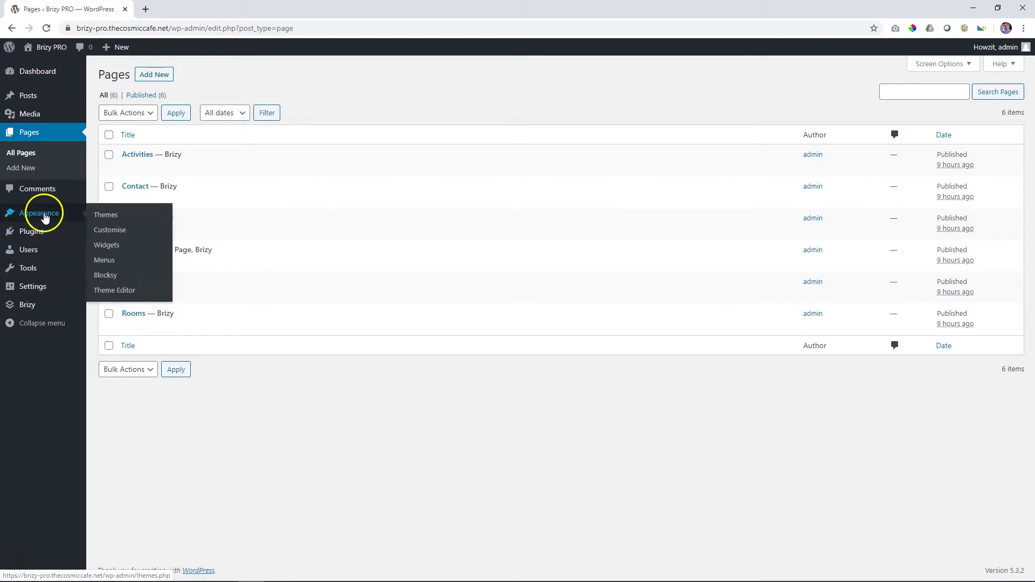
{"action": "left_click", "coordinate": [105, 262]}
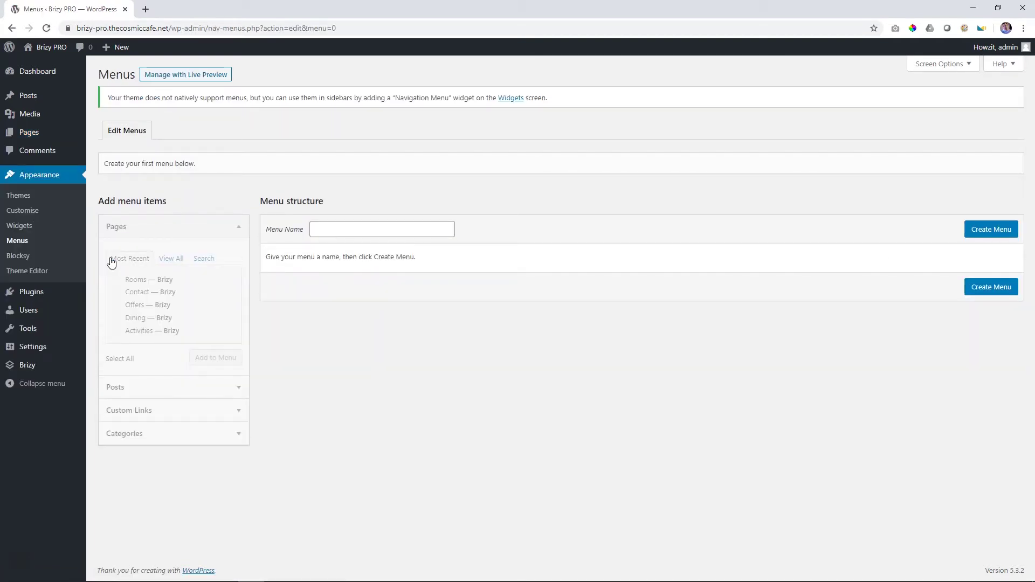
{"action": "left_click", "coordinate": [354, 225]}
{"action": "type", "text": "Left Menu"}
{"action": "left_click", "coordinate": [1000, 231]}
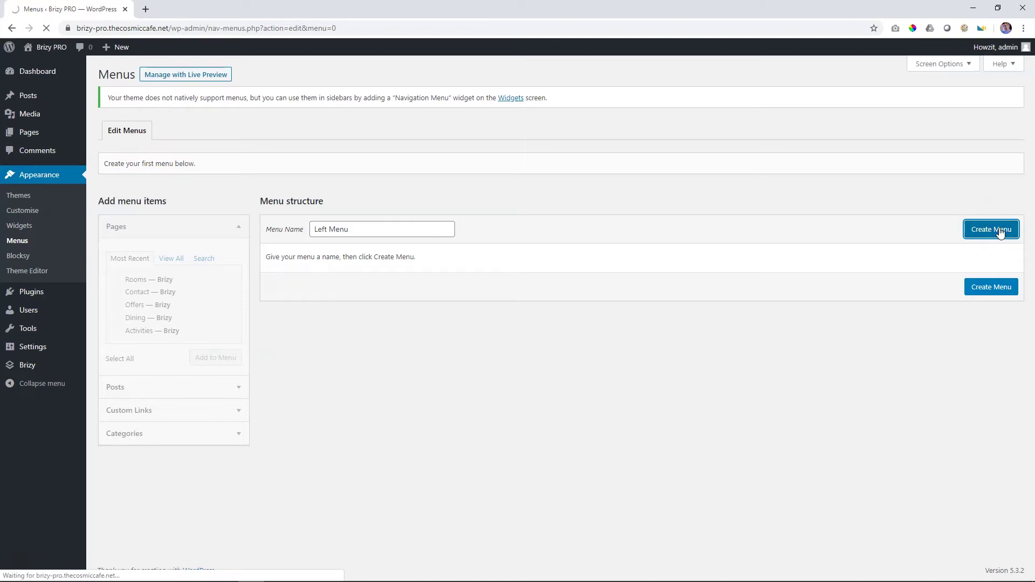
- Add Home, Dining and Activities pages, order them Dining, Activities, Home, and save
{"action": "left_click", "coordinate": [173, 261]}
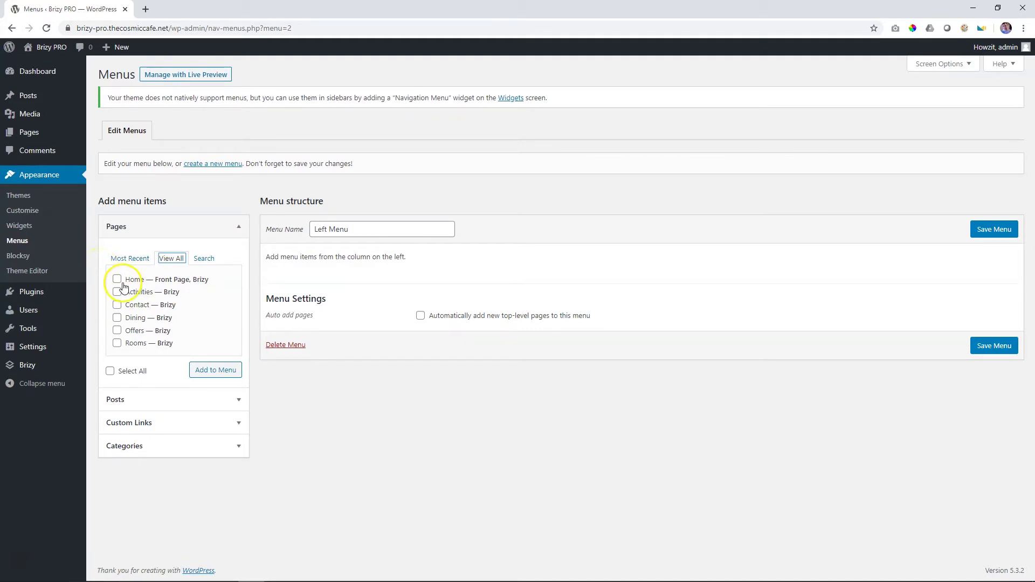
{"action": "left_click", "coordinate": [118, 280]}
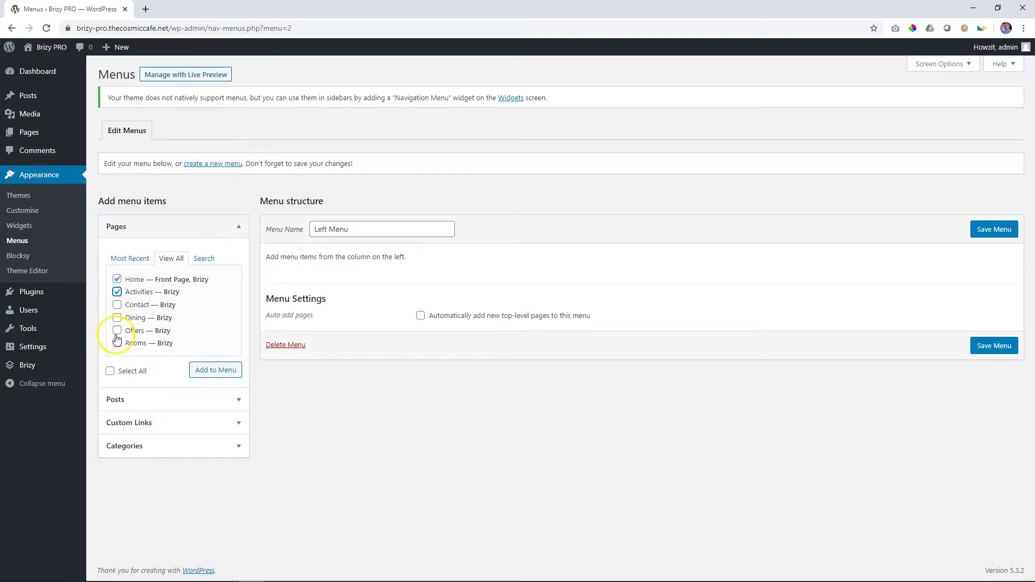
{"action": "left_click", "coordinate": [117, 319]}
{"action": "left_click", "coordinate": [117, 291]}
{"action": "left_click", "coordinate": [117, 292]}
{"action": "left_click", "coordinate": [209, 372]}
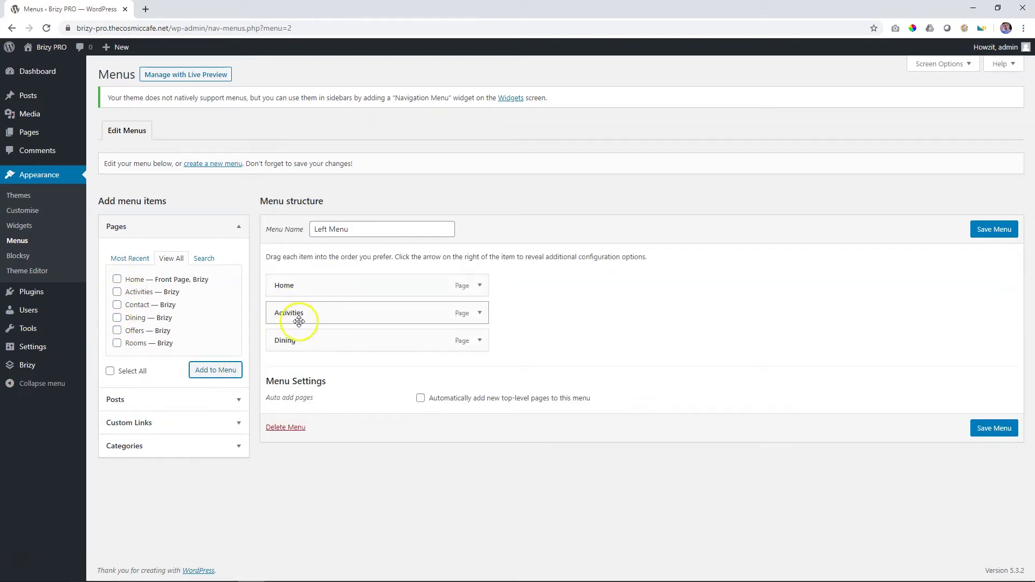
{"action": "left_click_drag", "start_coordinate": [303, 285], "coordinate": [304, 351]}
{"action": "left_click_drag", "start_coordinate": [305, 284], "coordinate": [310, 316]}
{"action": "left_click", "coordinate": [991, 432]}
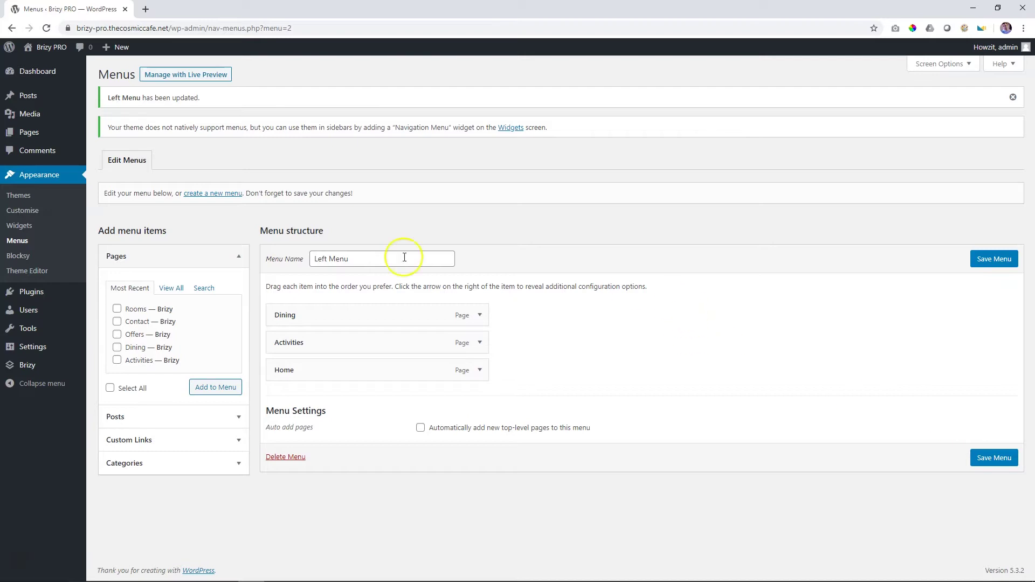
- Create a second menu named 'Right Menu'
{"action": "left_click", "coordinate": [205, 195]}
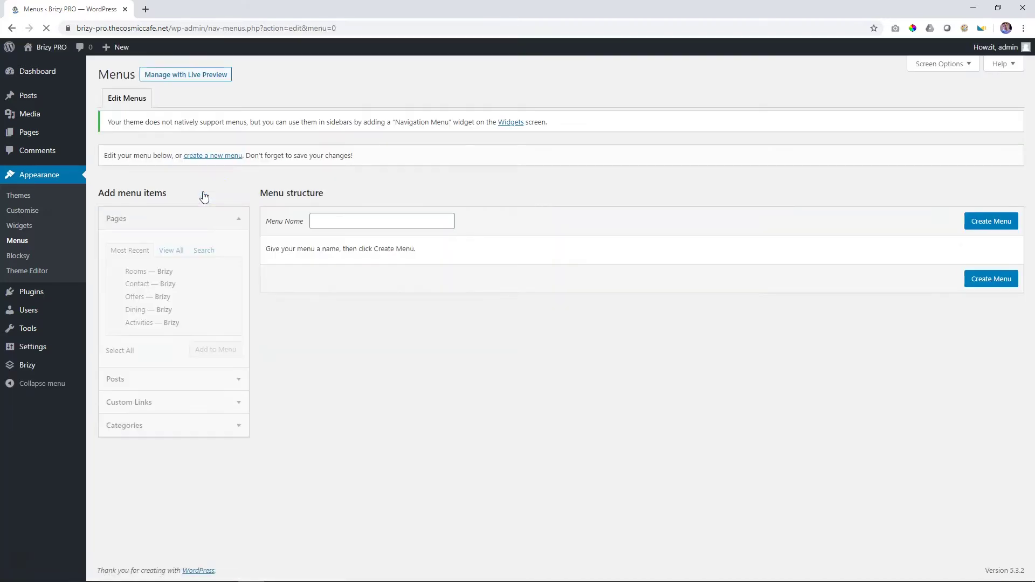
{"action": "left_click", "coordinate": [335, 223]}
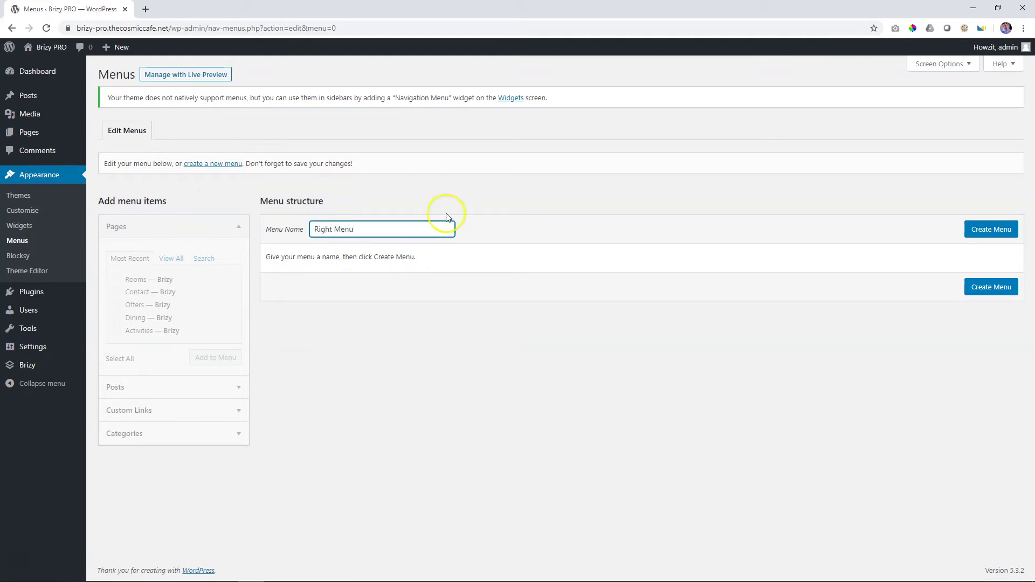
{"action": "left_click", "coordinate": [991, 230]}
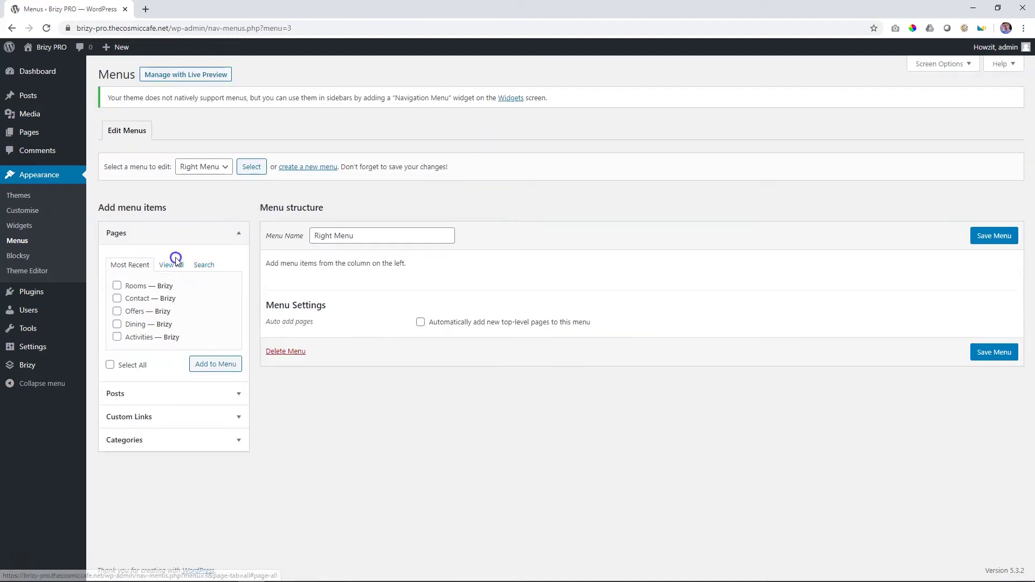
- Add the Contact, Offers and Rooms pages, move Contact below Rooms, and save
{"action": "left_click", "coordinate": [176, 261]}
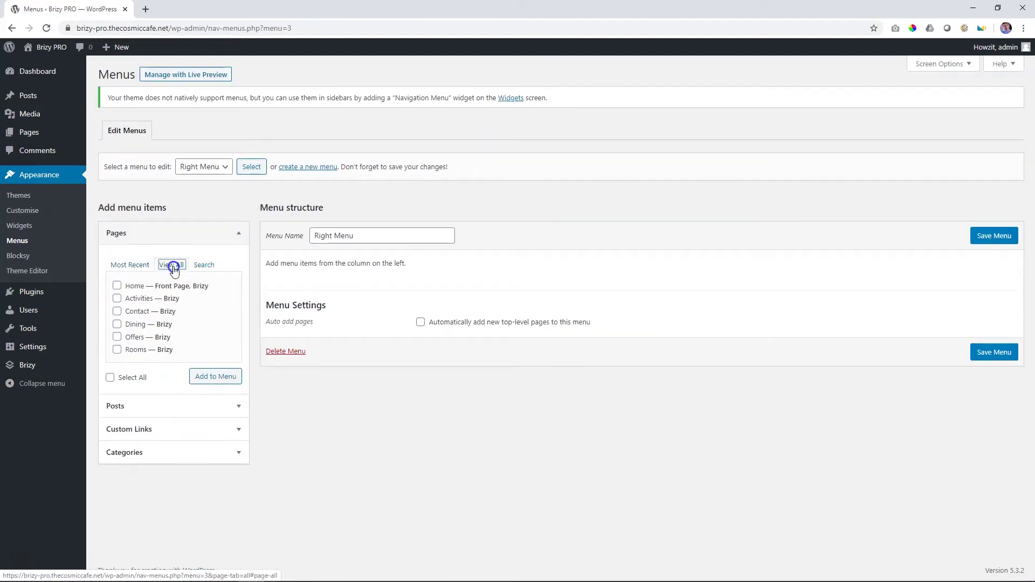
{"action": "left_click", "coordinate": [117, 311]}
{"action": "left_click", "coordinate": [117, 337]}
{"action": "left_click", "coordinate": [117, 350]}
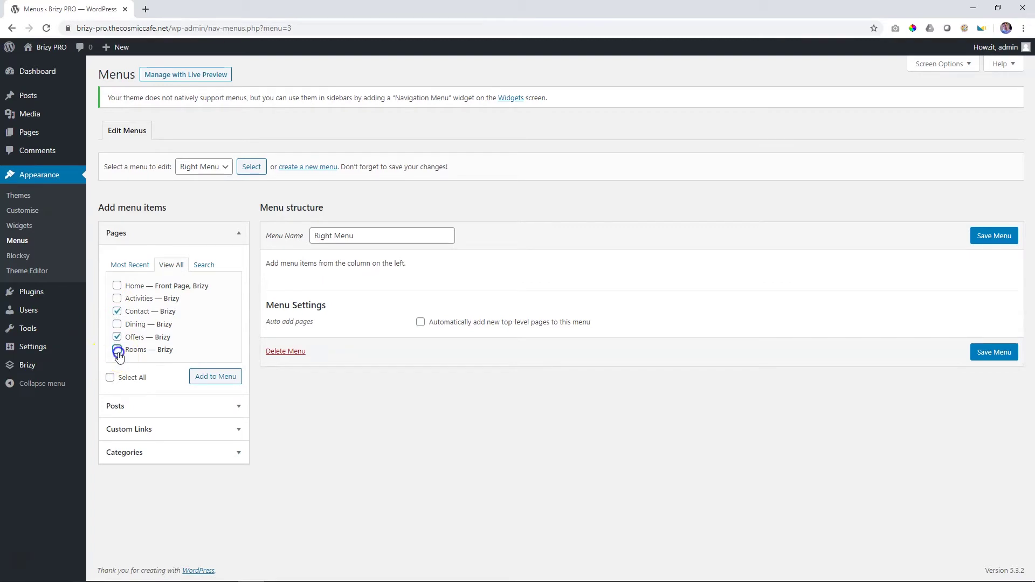
{"action": "left_click", "coordinate": [216, 379]}
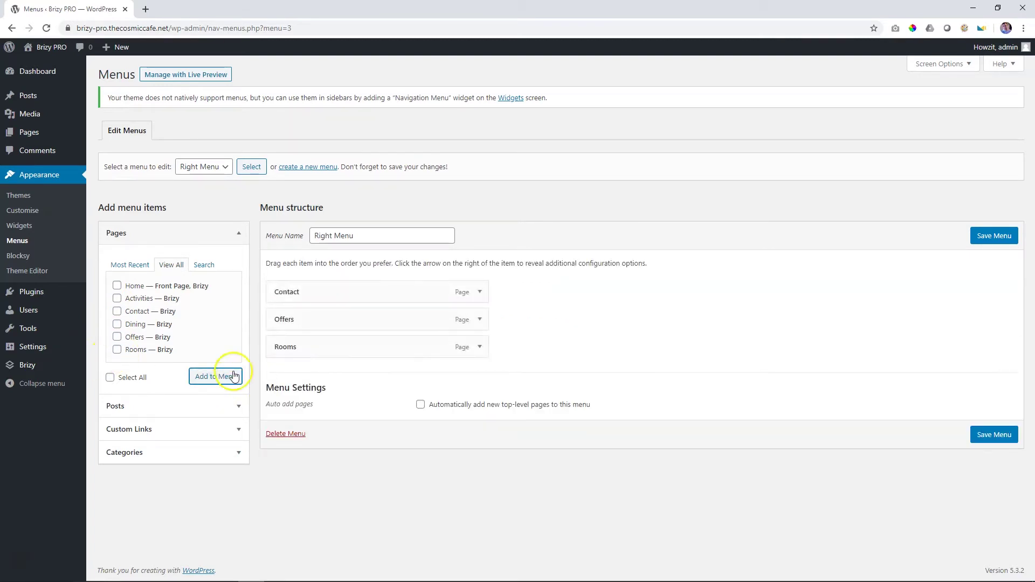
{"action": "left_click_drag", "start_coordinate": [303, 297], "coordinate": [302, 348]}
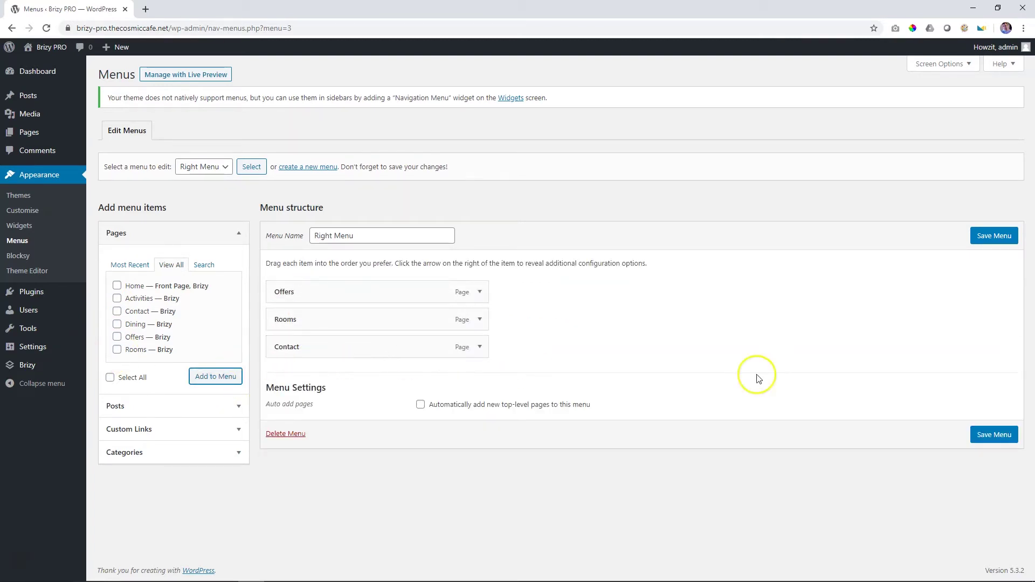
{"action": "left_click", "coordinate": [997, 436]}
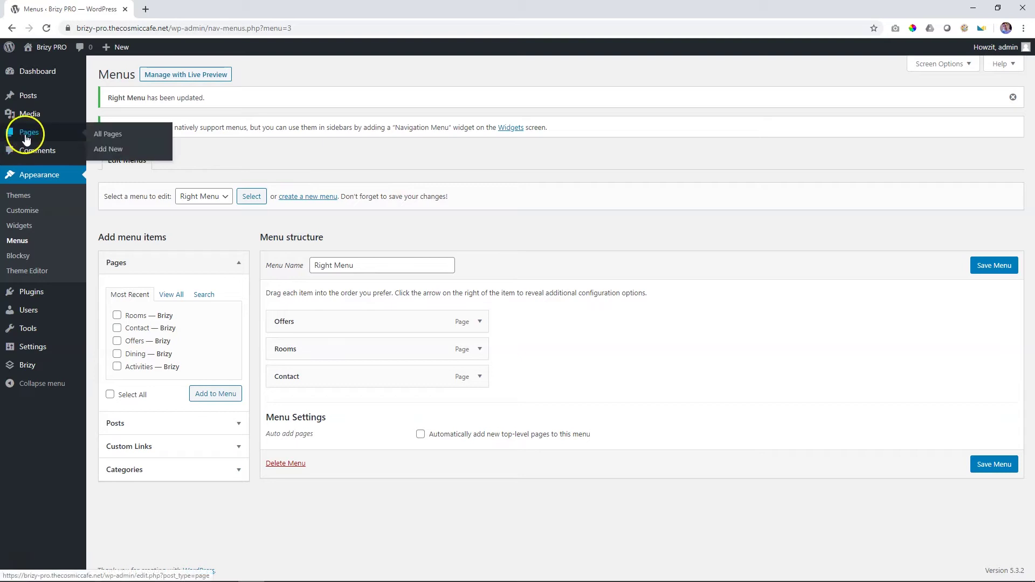
- Assign 'Left Menu' to the header's left menu so it shows Dining, Activities and Home
{"action": "left_click", "coordinate": [98, 141]}
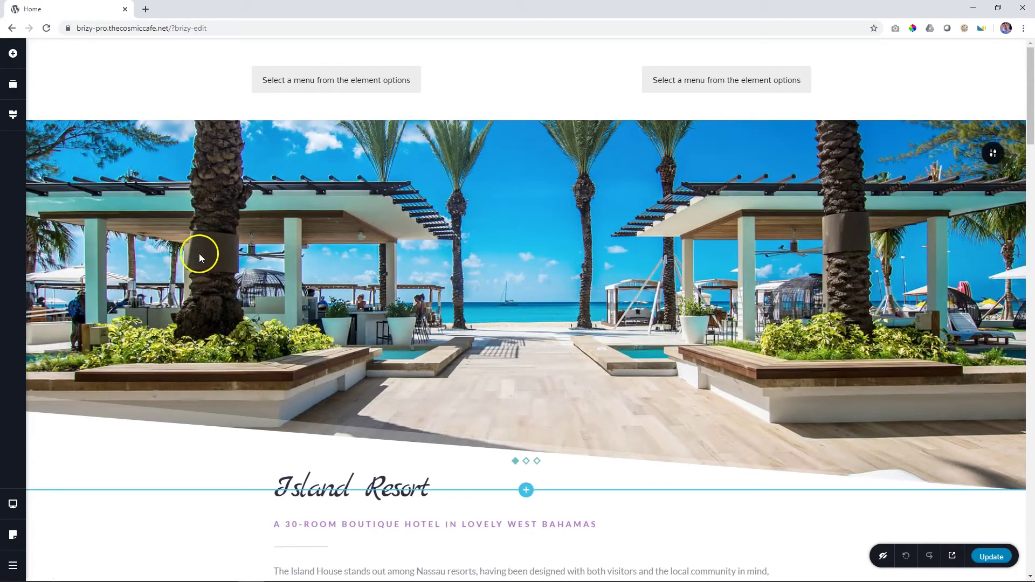
{"action": "left_click", "coordinate": [453, 69]}
{"action": "left_click", "coordinate": [408, 93]}
{"action": "left_click", "coordinate": [440, 132]}
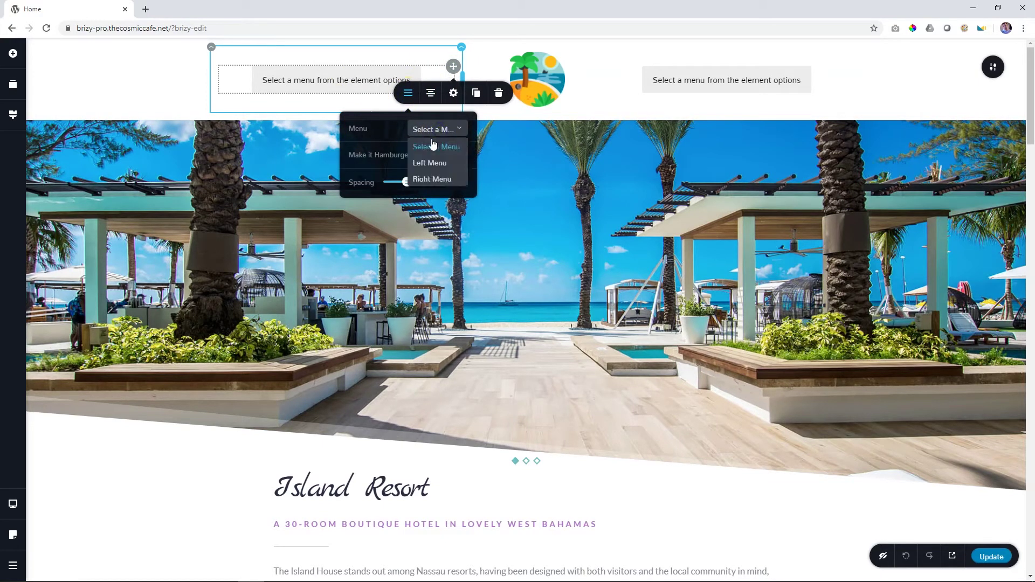
{"action": "left_click", "coordinate": [430, 163]}
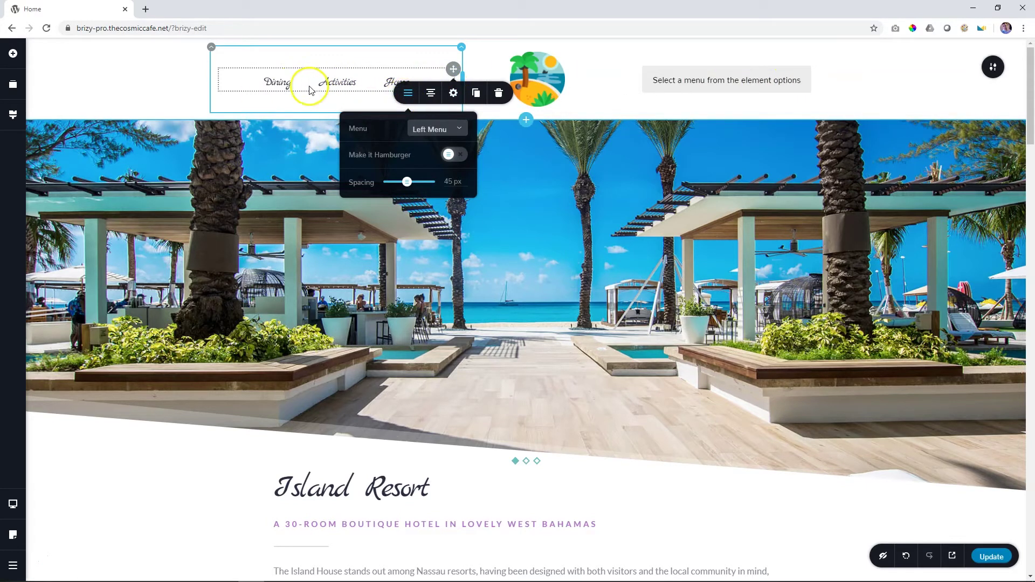
{"action": "left_click", "coordinate": [277, 81]}
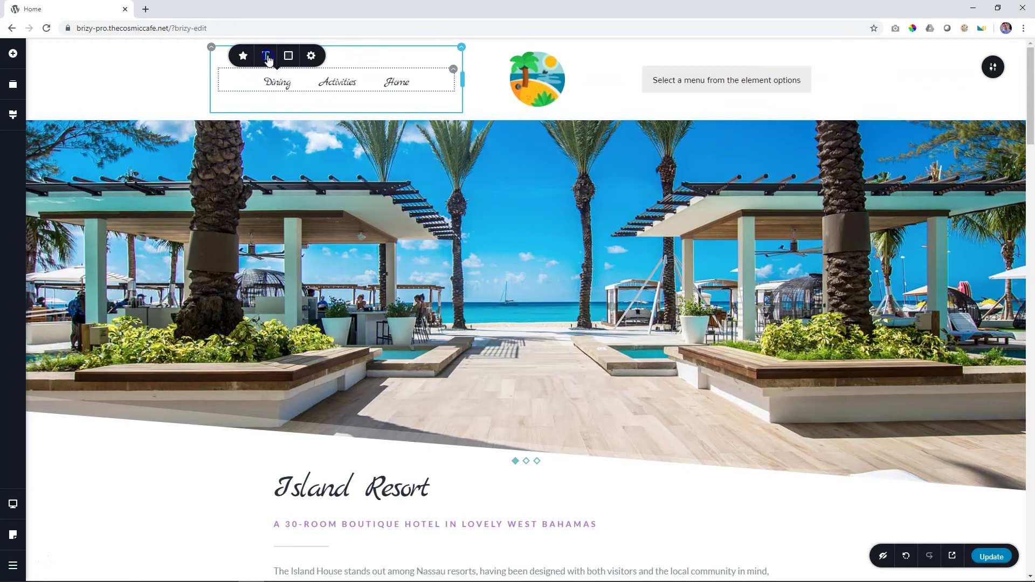
- Set the left menu links to Lato, size 19, letter spacing 0.0 and line height 1.0
{"action": "left_click", "coordinate": [266, 56]}
{"action": "left_click", "coordinate": [187, 144]}
{"action": "left_click", "coordinate": [311, 142]}
{"action": "left_click", "coordinate": [311, 142]}
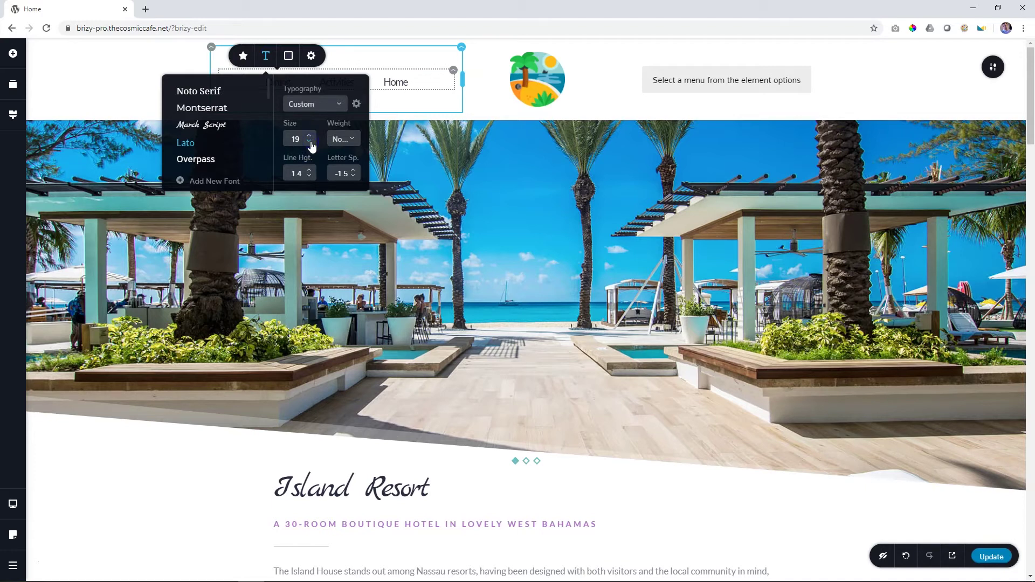
{"action": "left_click", "coordinate": [353, 170]}
{"action": "left_click", "coordinate": [309, 175]}
{"action": "left_click", "coordinate": [309, 176]}
{"action": "left_click", "coordinate": [309, 175]}
{"action": "left_click", "coordinate": [309, 175]}
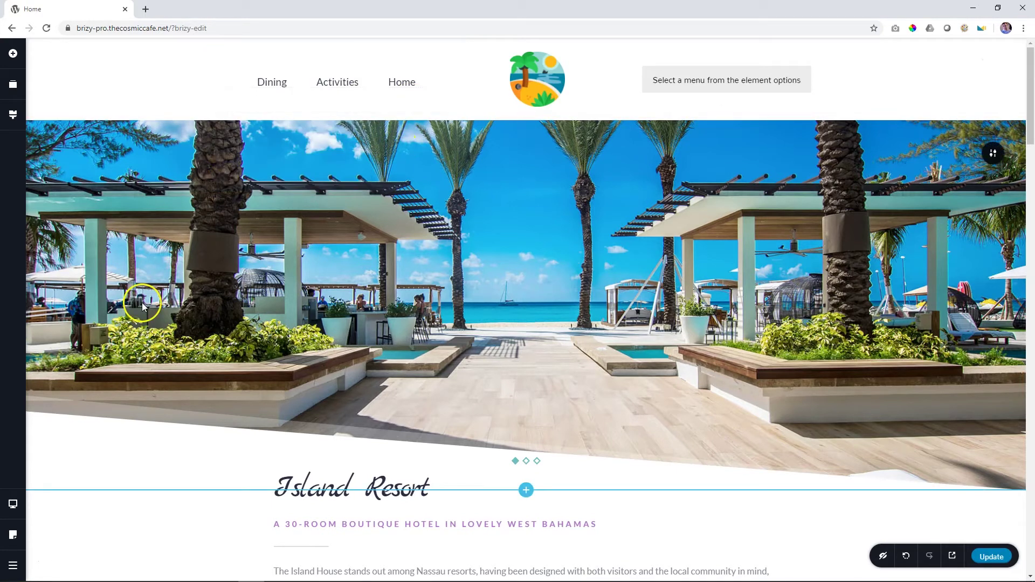
- Right-align the left menu, then duplicate it into the right column, replacing the empty placeholder menu
{"action": "left_click", "coordinate": [431, 82]}
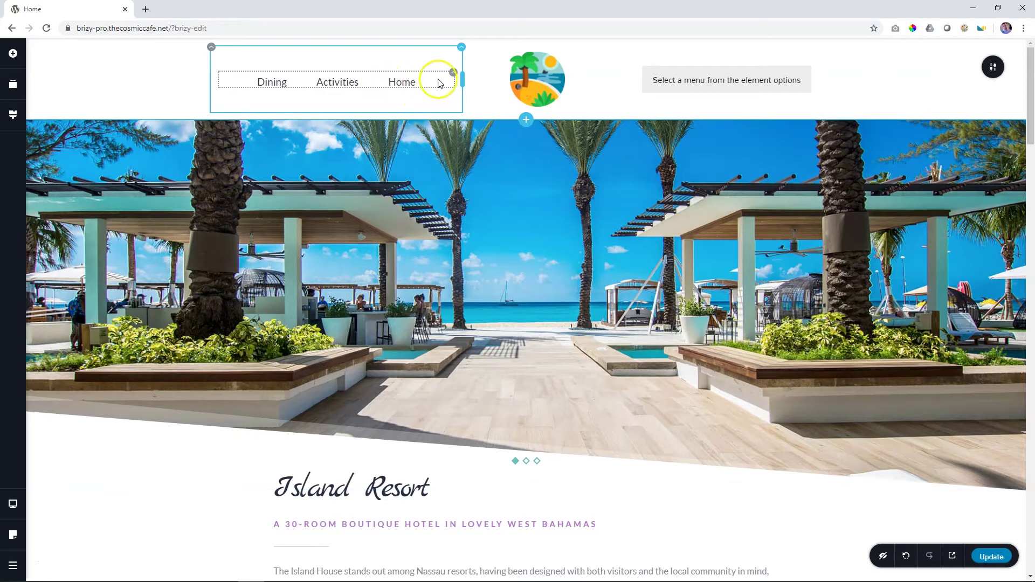
{"action": "left_click", "coordinate": [452, 75]}
{"action": "left_click", "coordinate": [432, 47]}
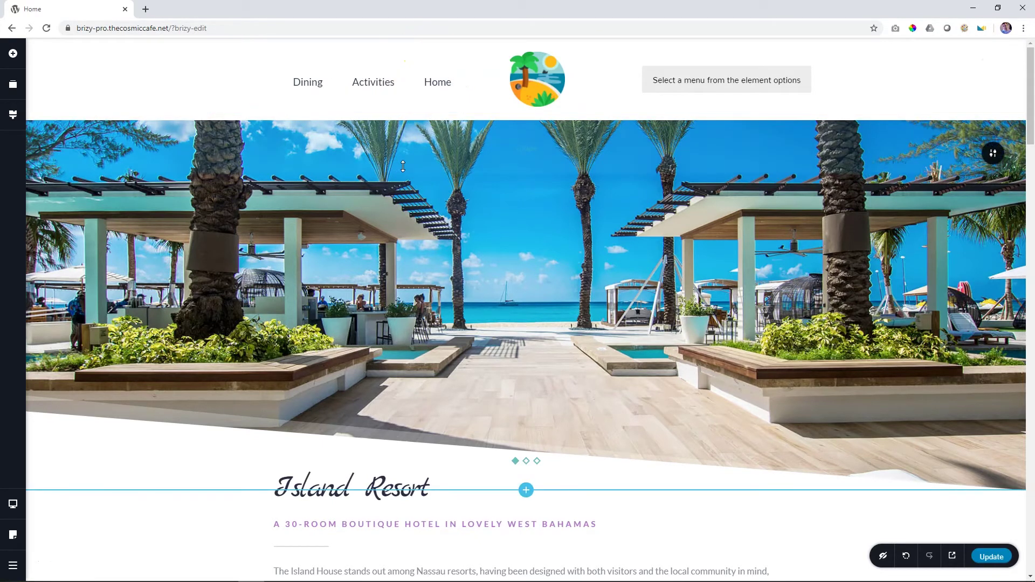
{"action": "left_click", "coordinate": [455, 81]}
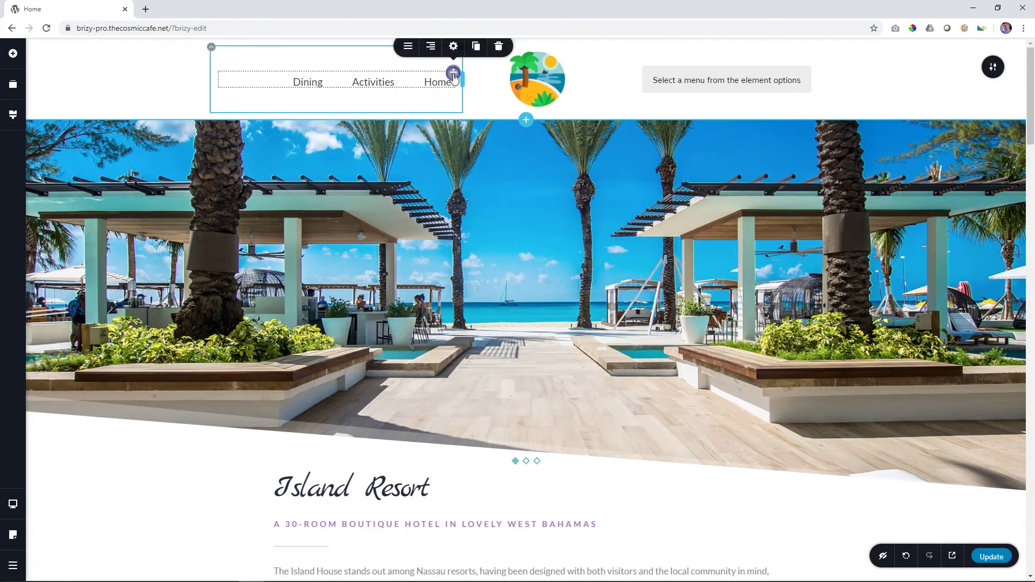
{"action": "left_click", "coordinate": [476, 45]}
{"action": "left_click_drag", "start_coordinate": [387, 96], "coordinate": [681, 101]}
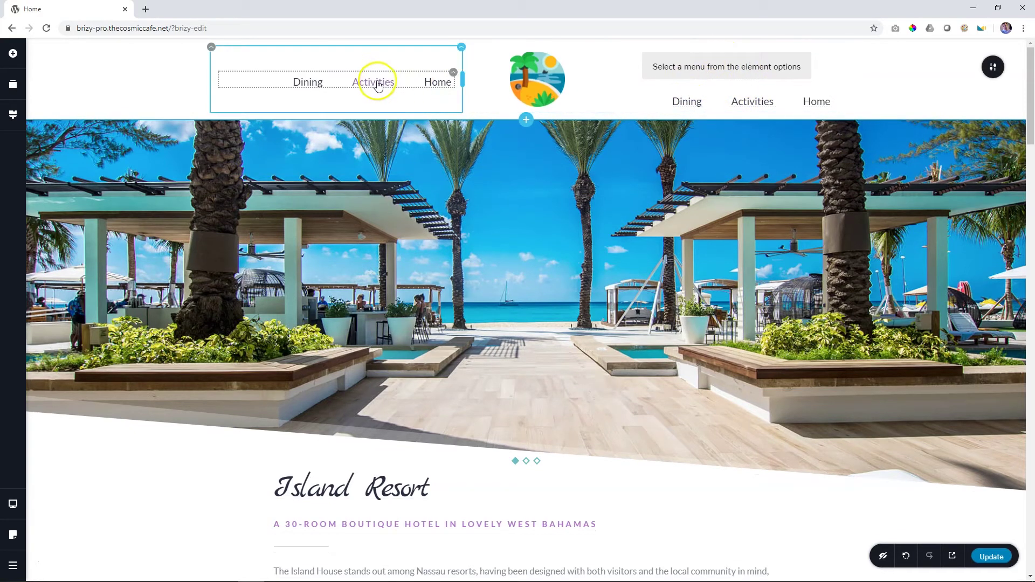
{"action": "left_click", "coordinate": [830, 64]}
{"action": "left_click", "coordinate": [875, 81]}
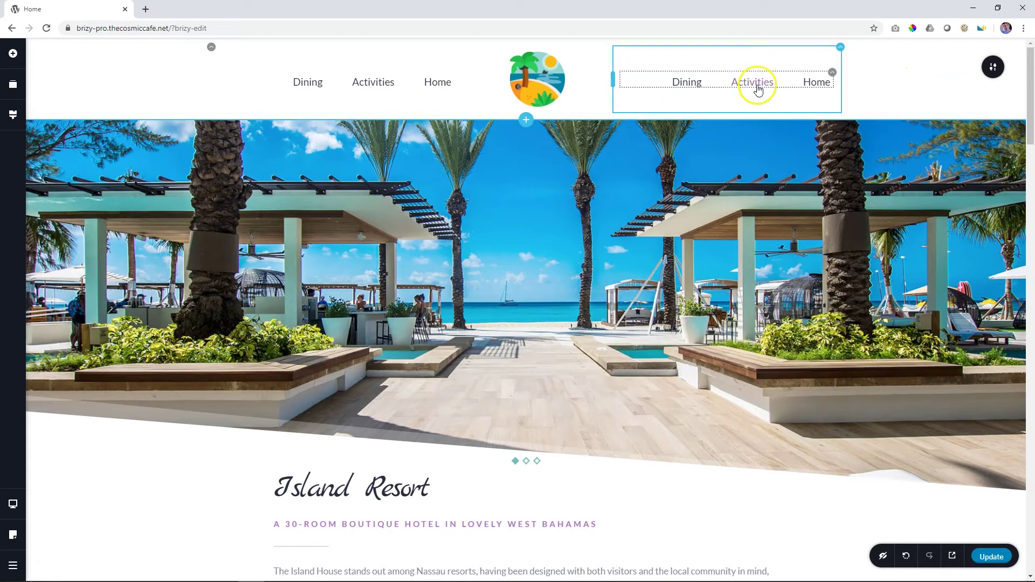
- Left-align the right header menu and assign it 'Right Menu' (Offers, Rooms, Contact)
{"action": "left_click", "coordinate": [757, 85]}
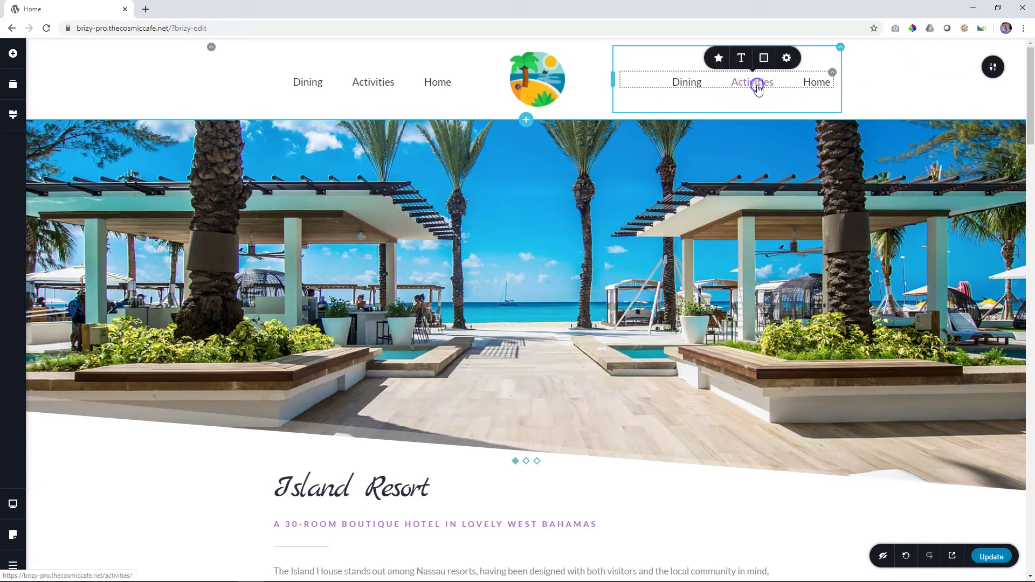
{"action": "left_click", "coordinate": [831, 73]}
{"action": "left_click", "coordinate": [811, 46]}
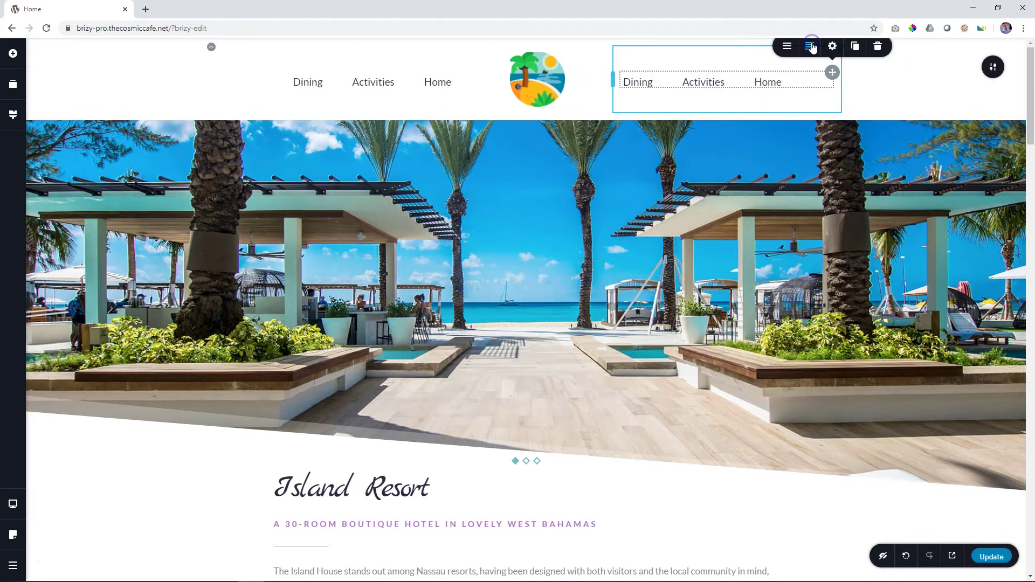
{"action": "left_click", "coordinate": [785, 50]}
{"action": "left_click", "coordinate": [810, 82]}
{"action": "left_click", "coordinate": [809, 111]}
{"action": "left_click", "coordinate": [899, 92]}
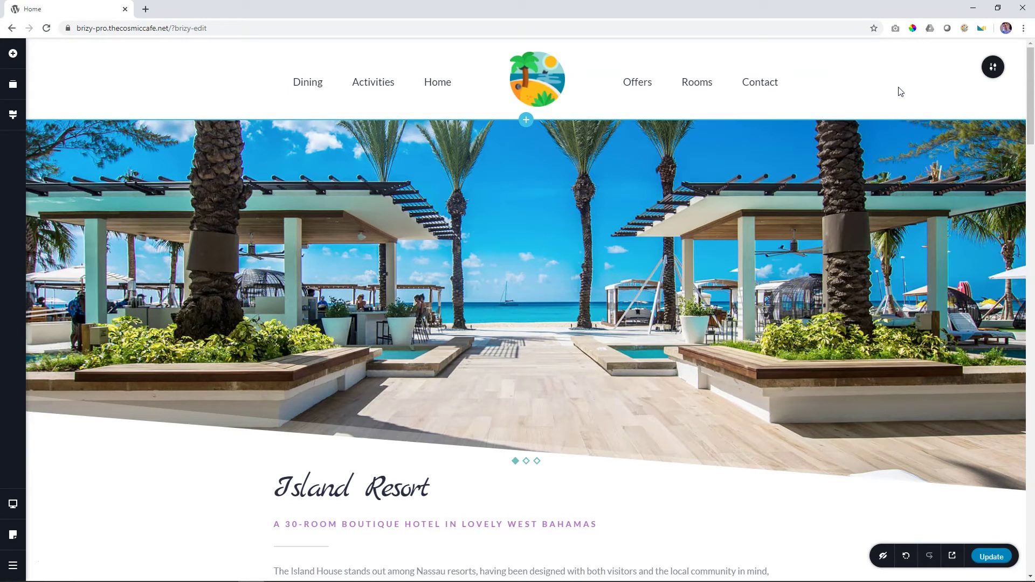
- Update the homepage, preview it, and follow the header's Offers link to check it
{"action": "left_click", "coordinate": [996, 556]}
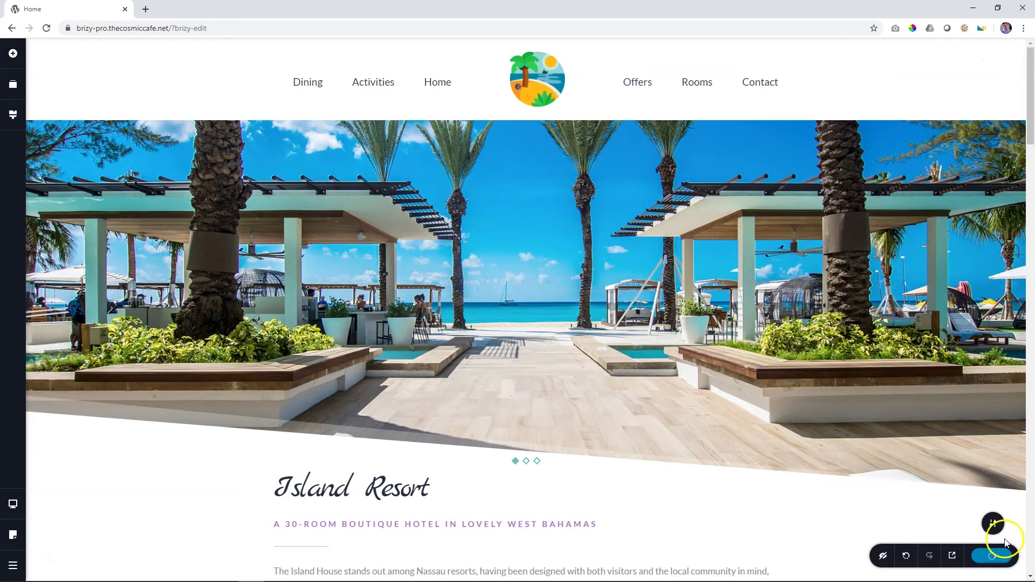
{"action": "left_click", "coordinate": [953, 556]}
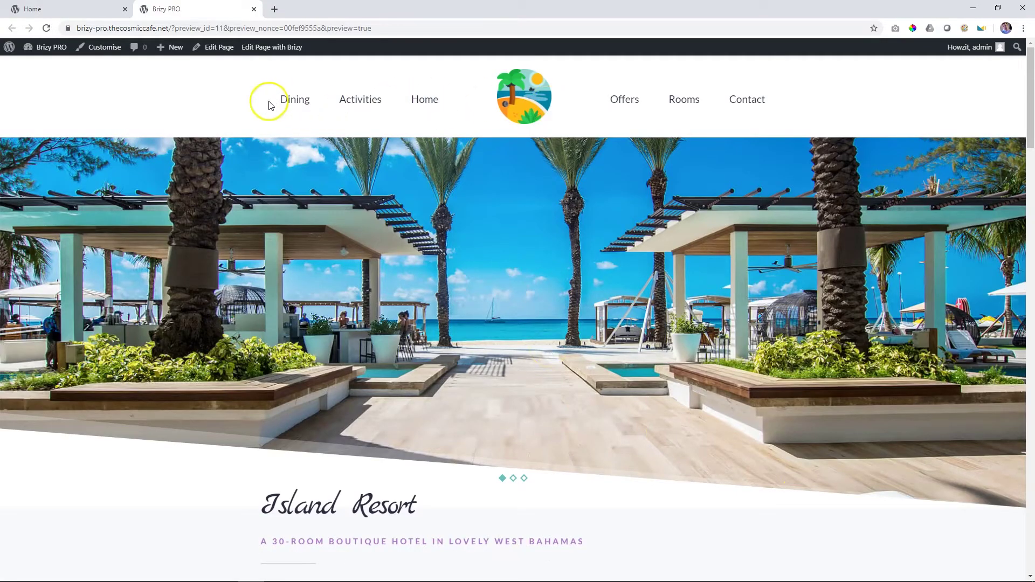
{"action": "left_click", "coordinate": [629, 102]}
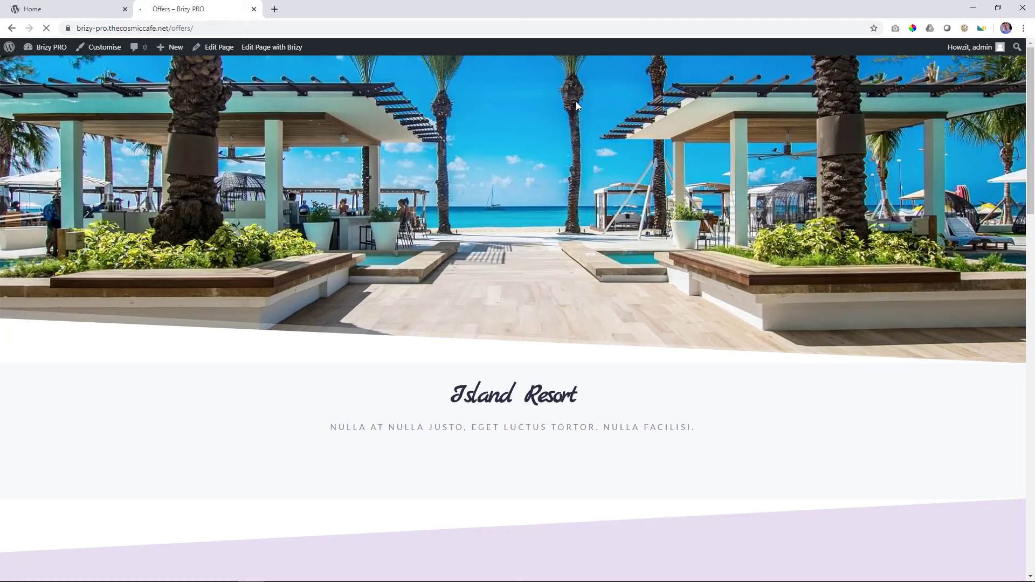
- Link the centred beach logo to the dynamic Site URL and update the homepage
{"action": "left_click", "coordinate": [253, 9]}
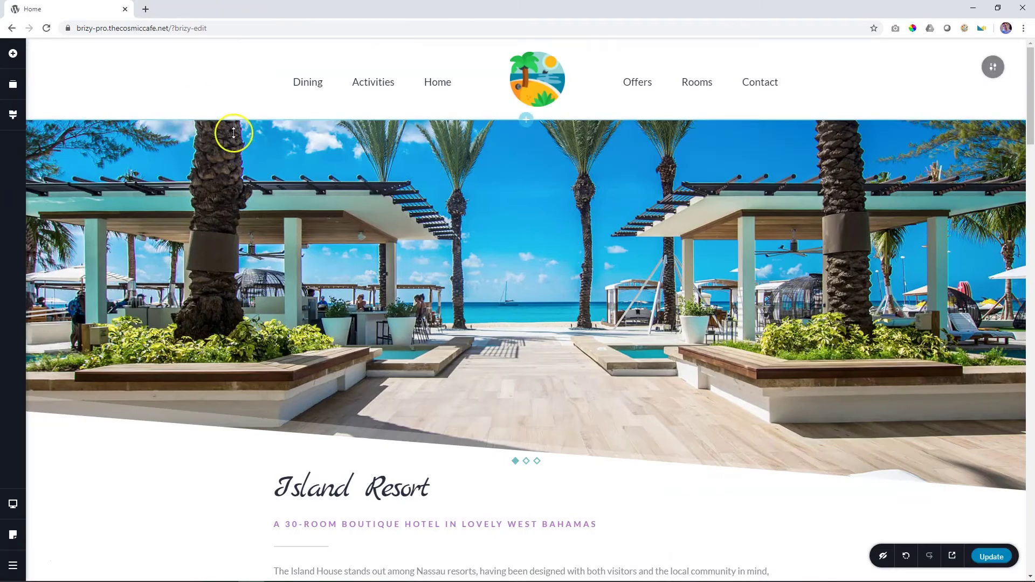
{"action": "left_click", "coordinate": [541, 81]}
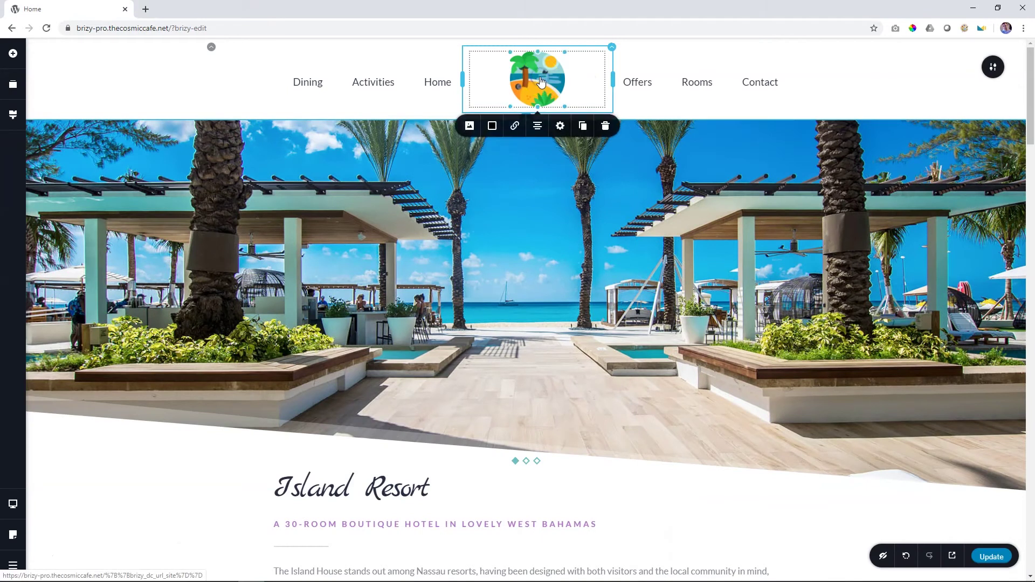
{"action": "left_click", "coordinate": [515, 128]}
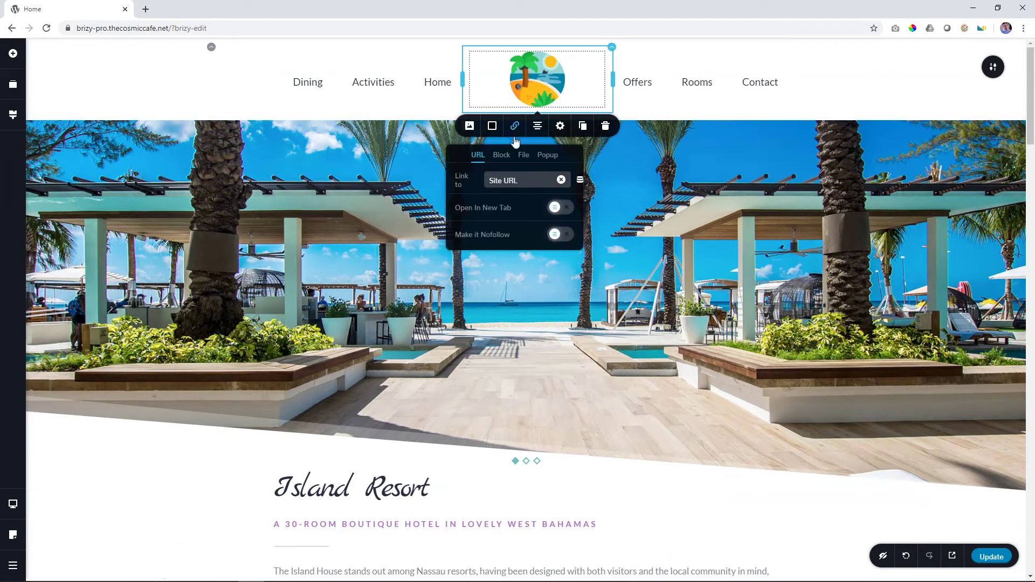
{"action": "left_click", "coordinate": [561, 180]}
{"action": "left_click", "coordinate": [520, 187]}
{"action": "left_click", "coordinate": [572, 181]}
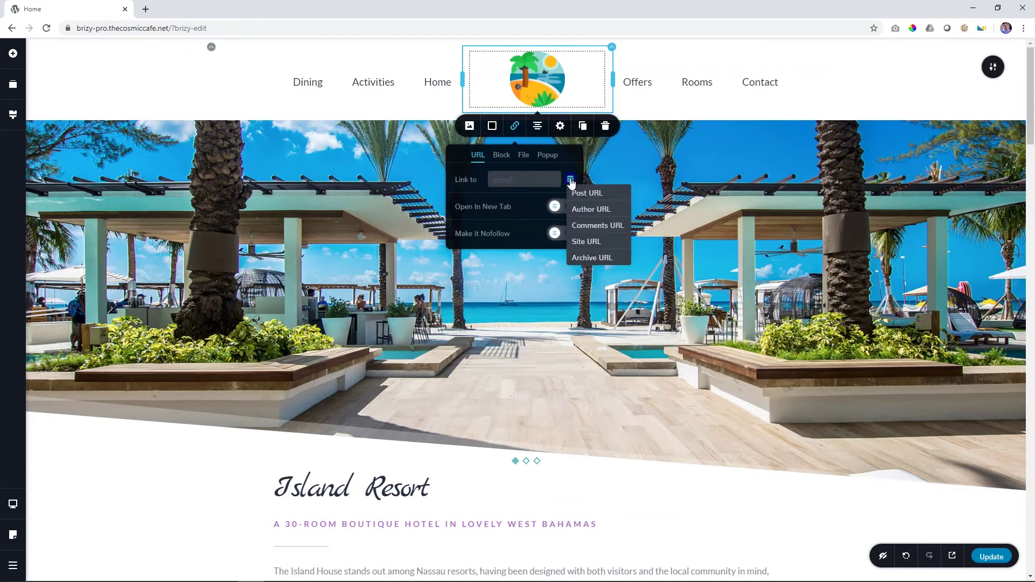
{"action": "left_click", "coordinate": [593, 240]}
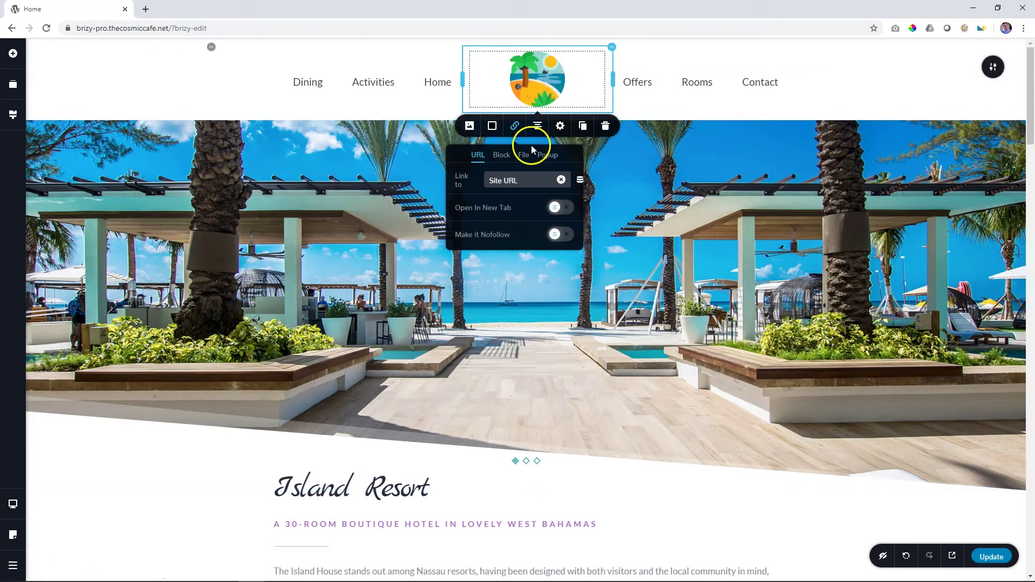
{"action": "left_click", "coordinate": [640, 180]}
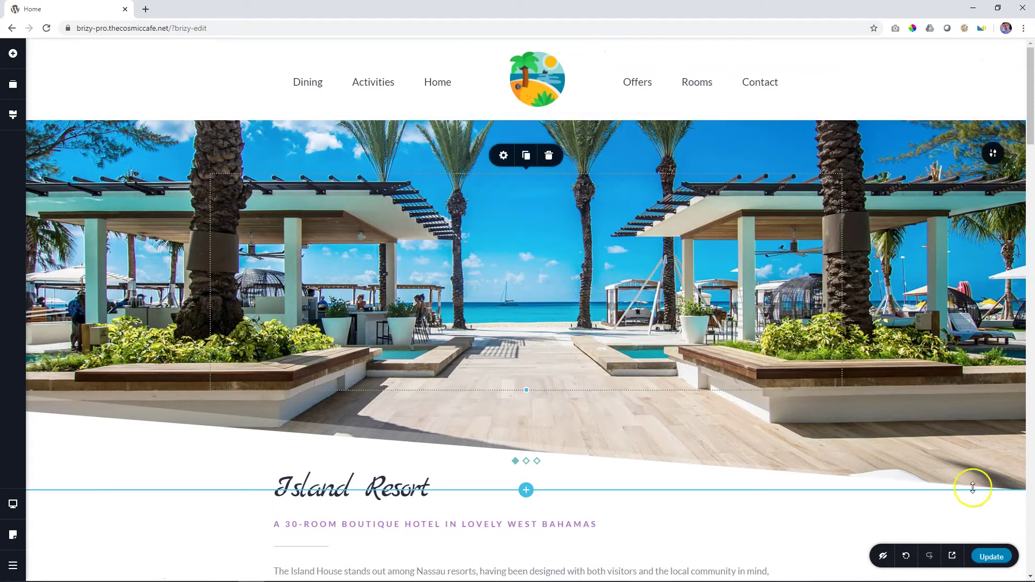
- View the live homepage's split header, then open the Dining page for Brizy editing
{"action": "left_click", "coordinate": [991, 555]}
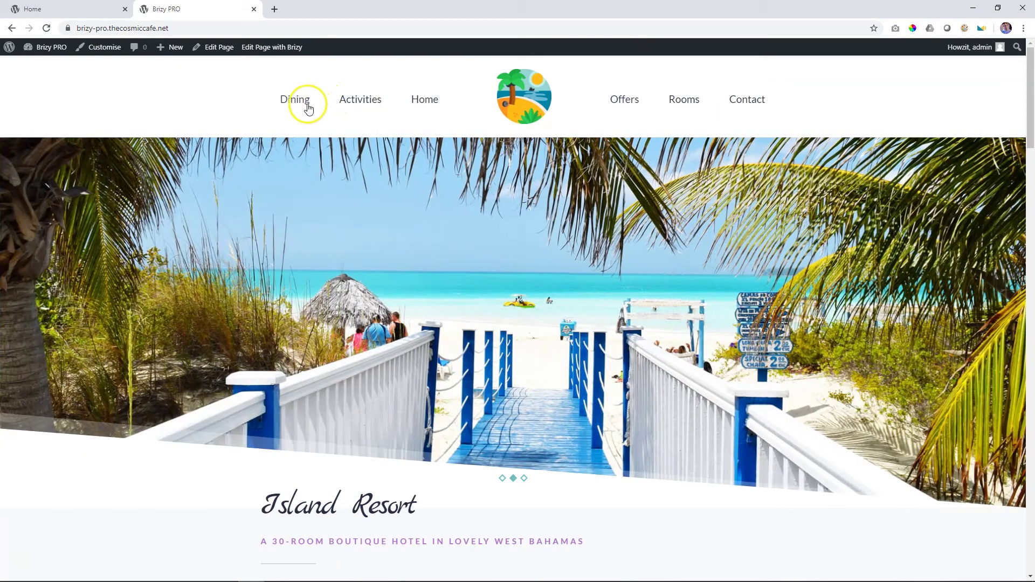
{"action": "left_click", "coordinate": [307, 105]}
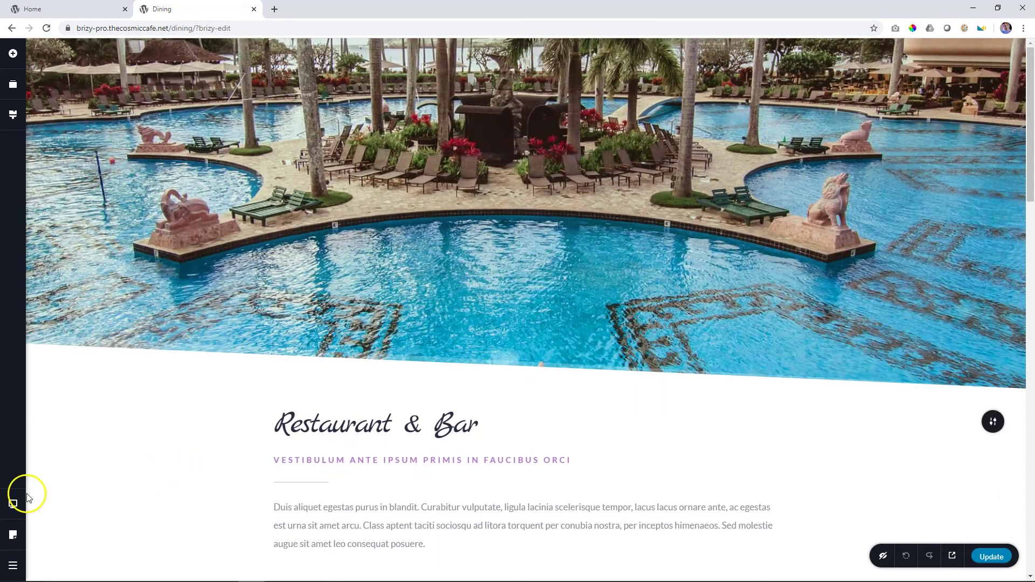
- Set the Dining page's Page Template to Default and update the page
{"action": "left_click", "coordinate": [16, 538]}
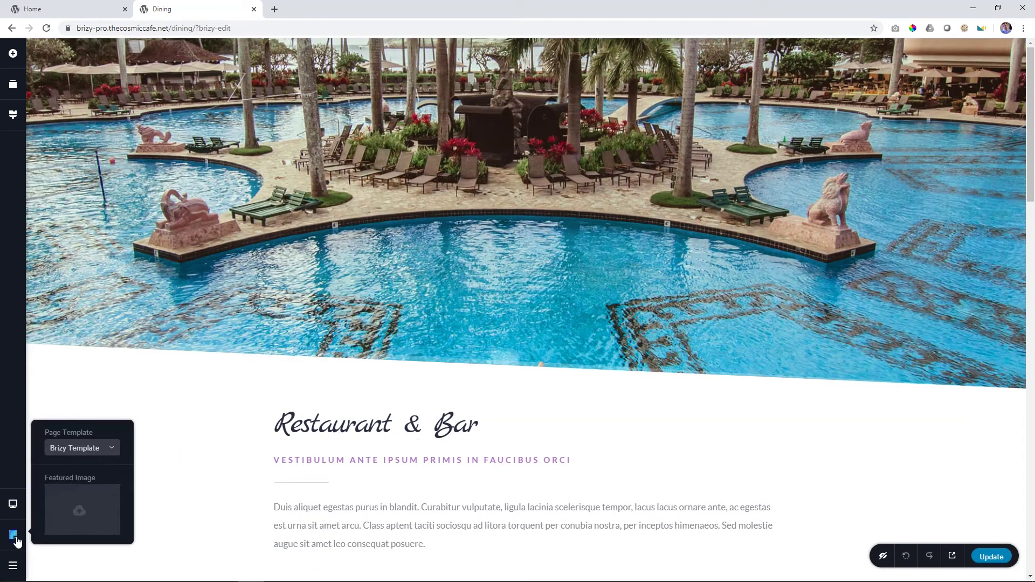
{"action": "left_click", "coordinate": [75, 449]}
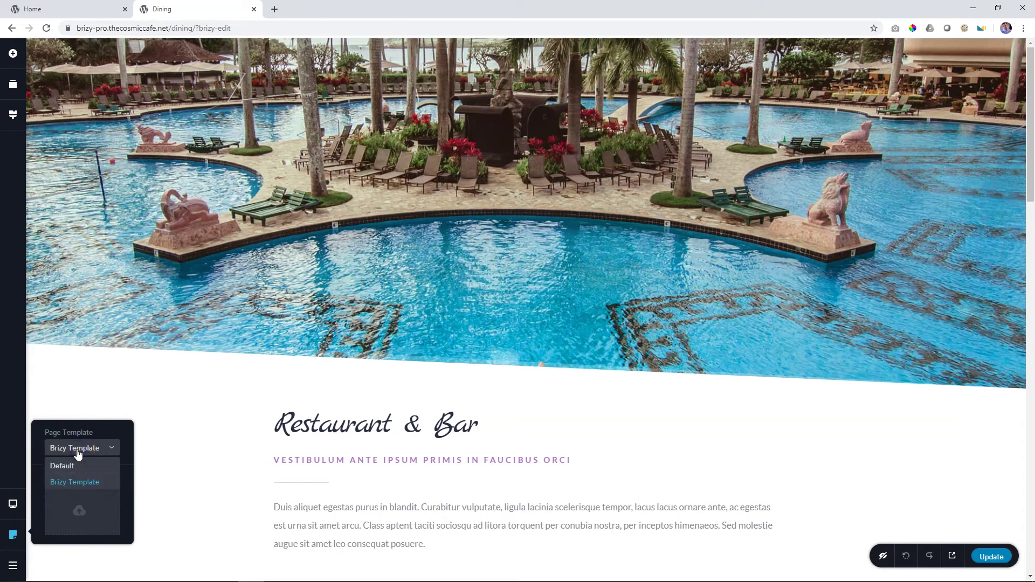
{"action": "left_click", "coordinate": [58, 467]}
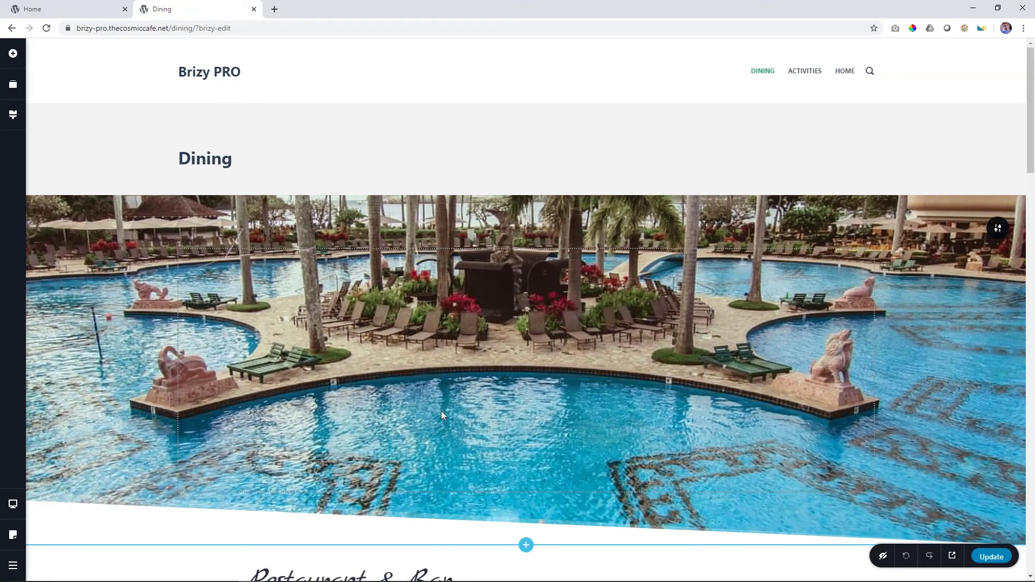
{"action": "scroll", "coordinate": [441, 416], "scroll_direction": "down", "scroll_amount": 10}
{"action": "scroll", "coordinate": [441, 415], "scroll_direction": "up", "scroll_amount": 10}
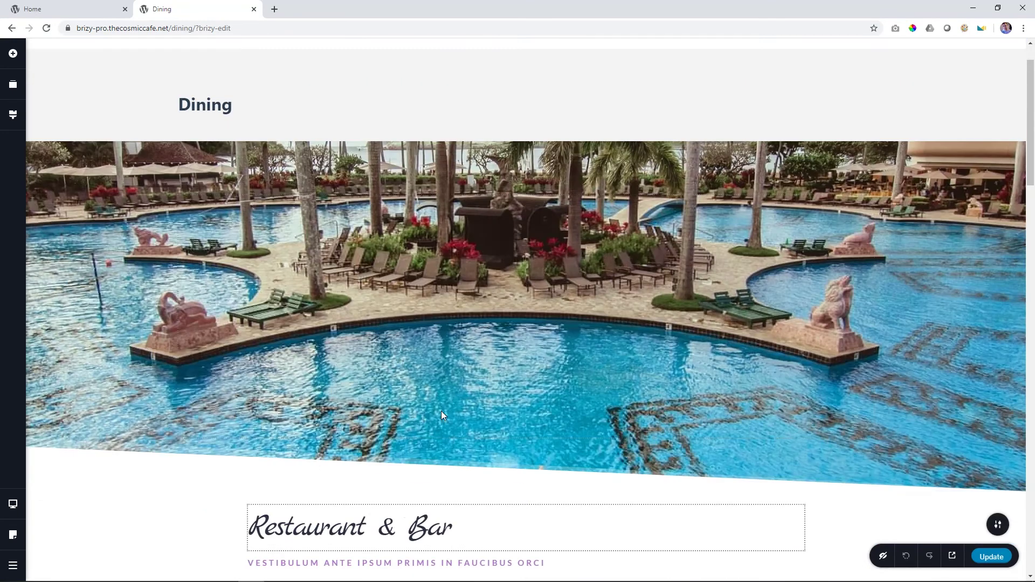
{"action": "scroll", "coordinate": [441, 416], "scroll_direction": "up", "scroll_amount": 1}
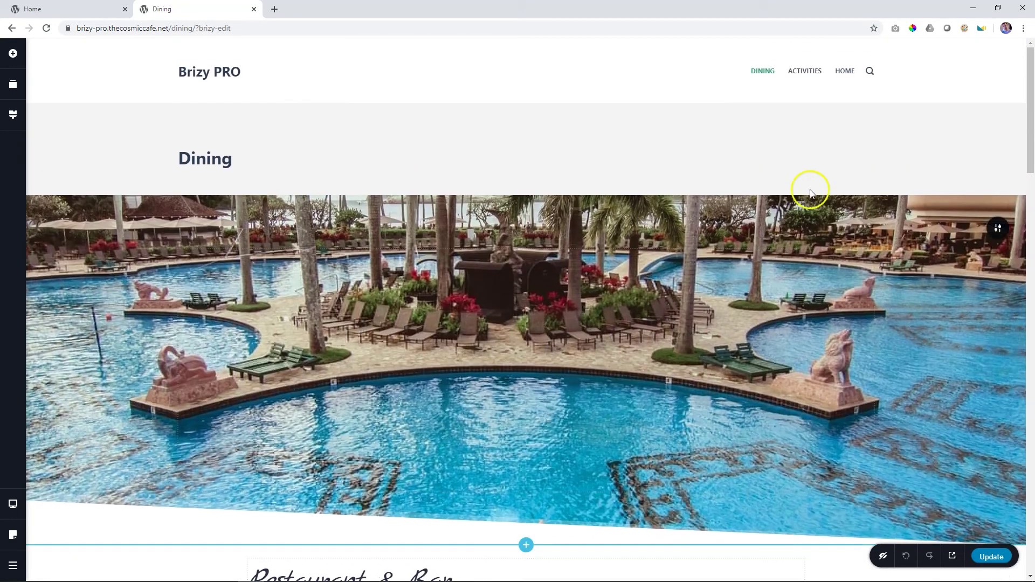
{"action": "left_click", "coordinate": [975, 558]}
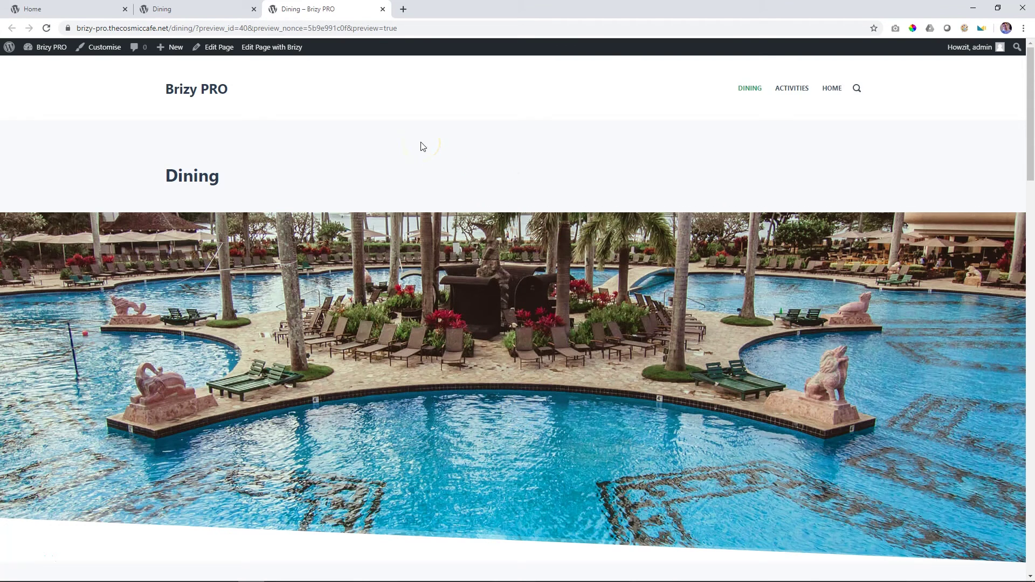
- Launch the Customizer from the admin bar of the Dining page preview
{"action": "left_click", "coordinate": [102, 52]}
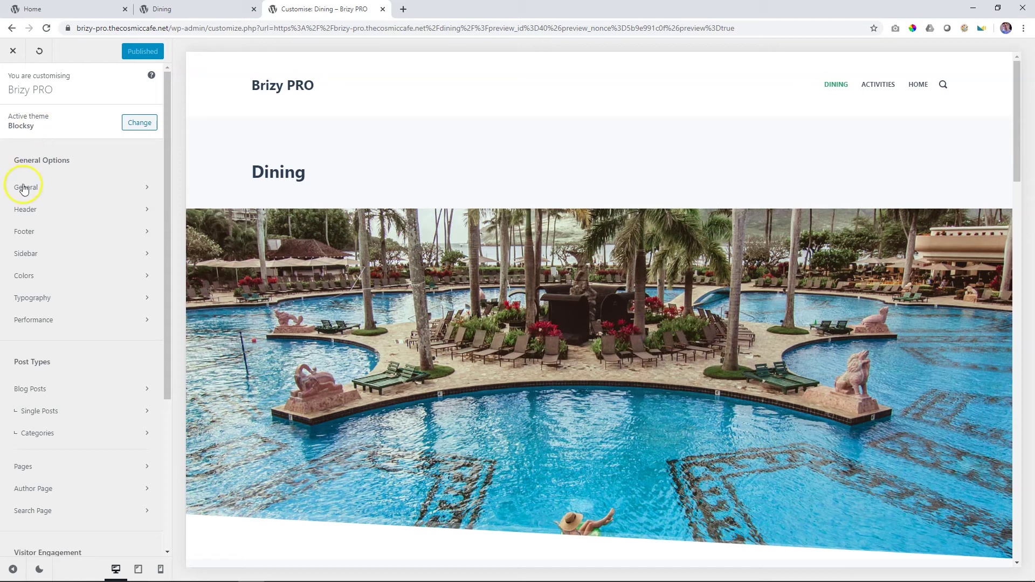
- Open Header under General Options to show the Blocksy header builder
{"action": "left_click", "coordinate": [71, 211]}
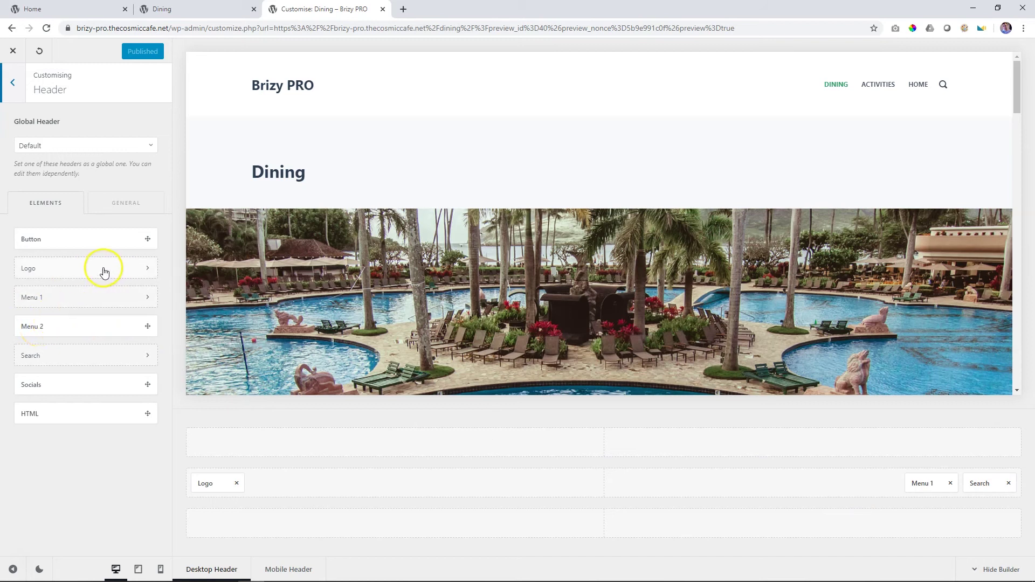
{"action": "left_click", "coordinate": [205, 489]}
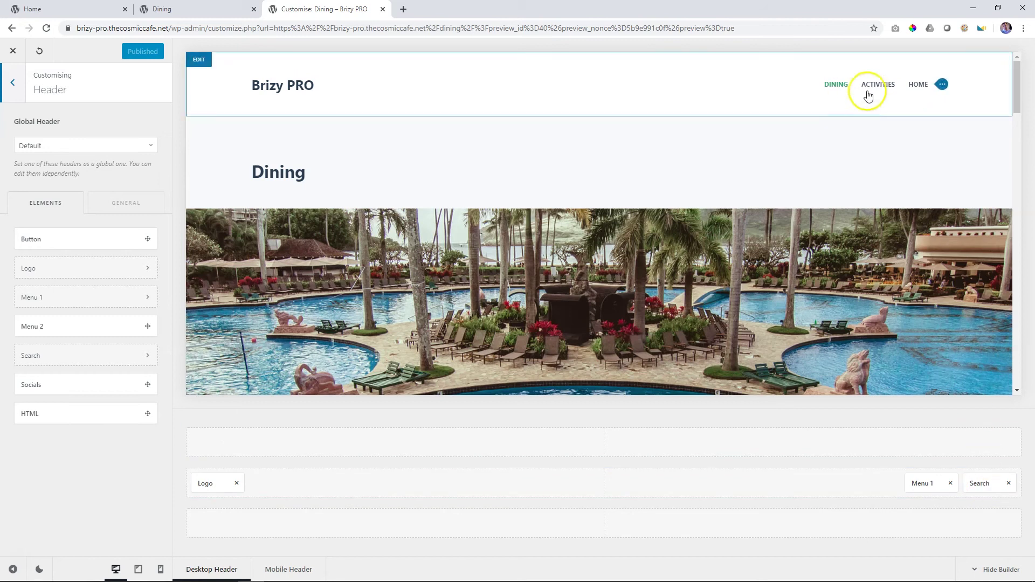
- Delete Search and arrange the middle header row as Menu 1, Logo, Menu 2
{"action": "left_click", "coordinate": [1009, 485]}
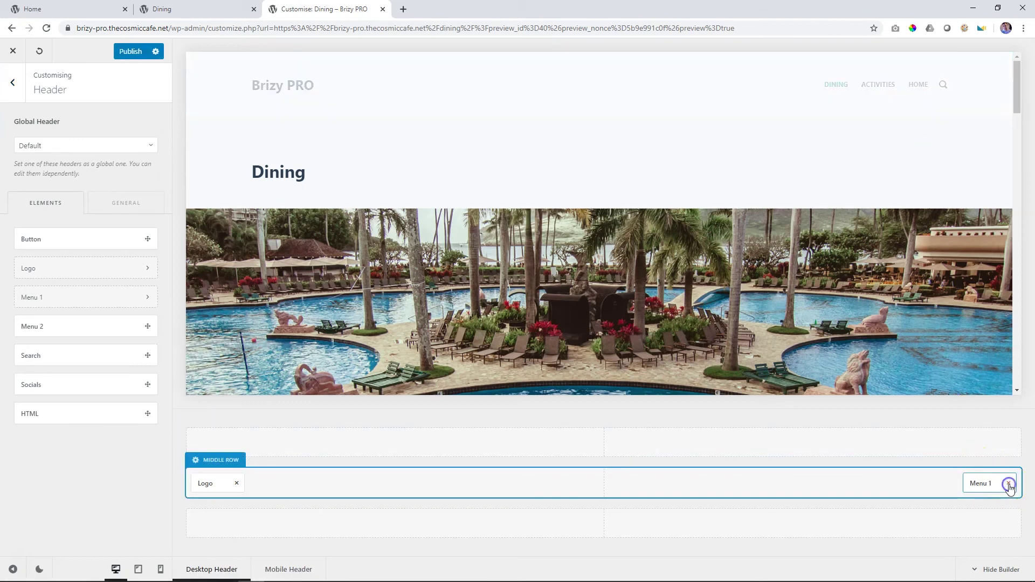
{"action": "left_click", "coordinate": [214, 484]}
{"action": "left_click_drag", "start_coordinate": [214, 484], "coordinate": [609, 484]}
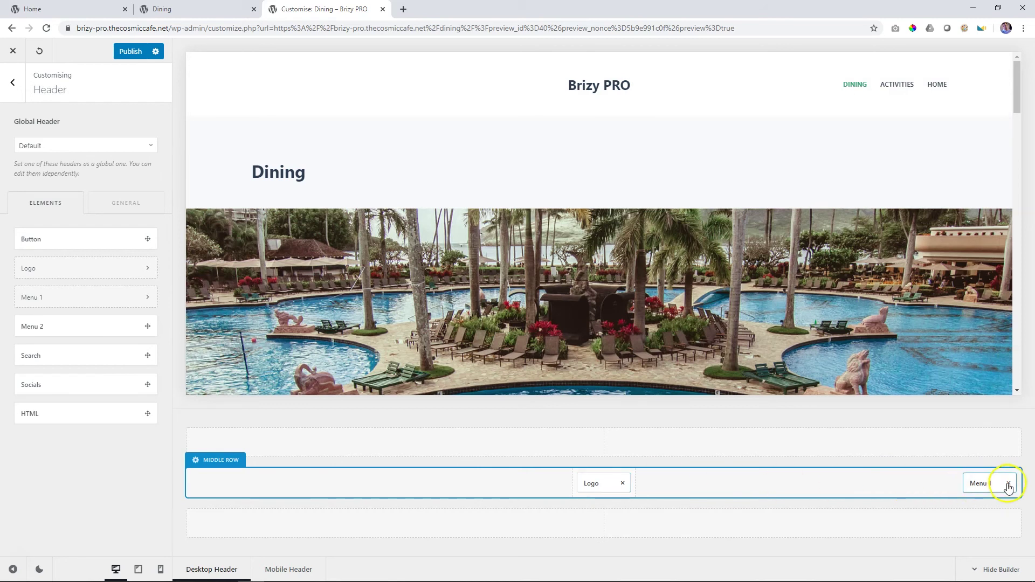
{"action": "left_click_drag", "start_coordinate": [982, 480], "coordinate": [532, 484]}
{"action": "left_click_drag", "start_coordinate": [25, 327], "coordinate": [661, 484]}
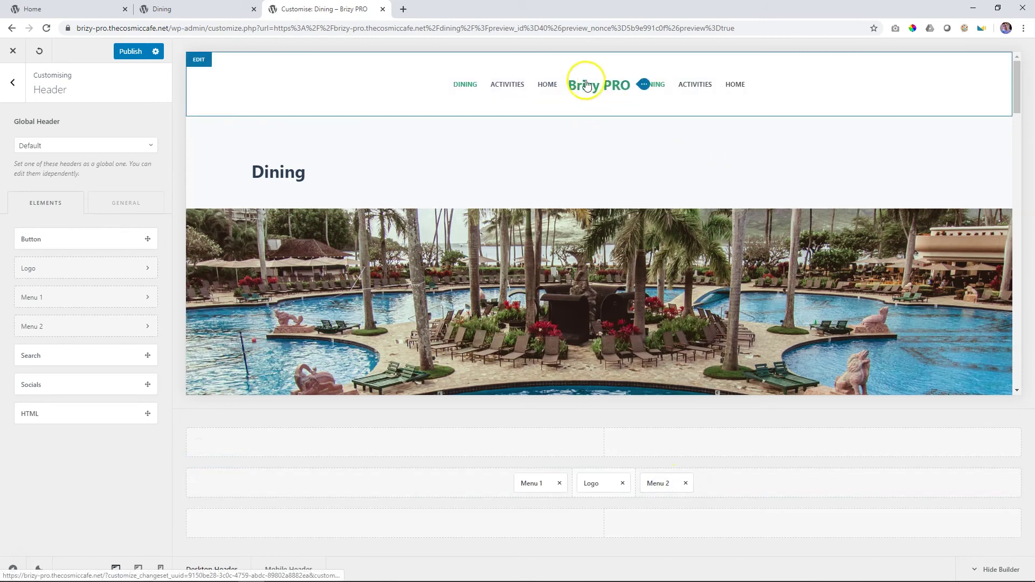
- Make the header logo the beach-and-palm image, publish, and close the Customizer
{"action": "left_click", "coordinate": [594, 482]}
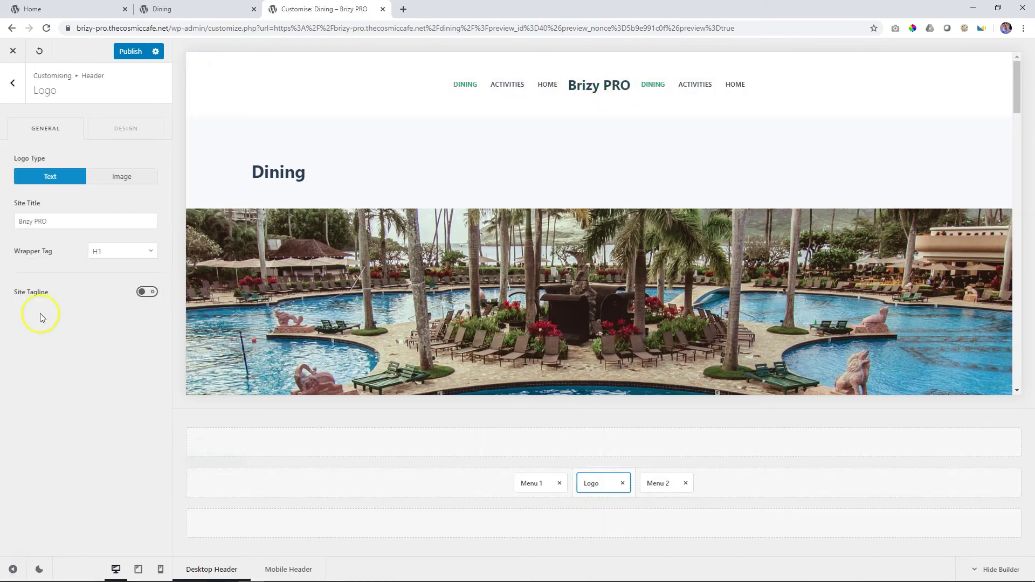
{"action": "left_click", "coordinate": [124, 176]}
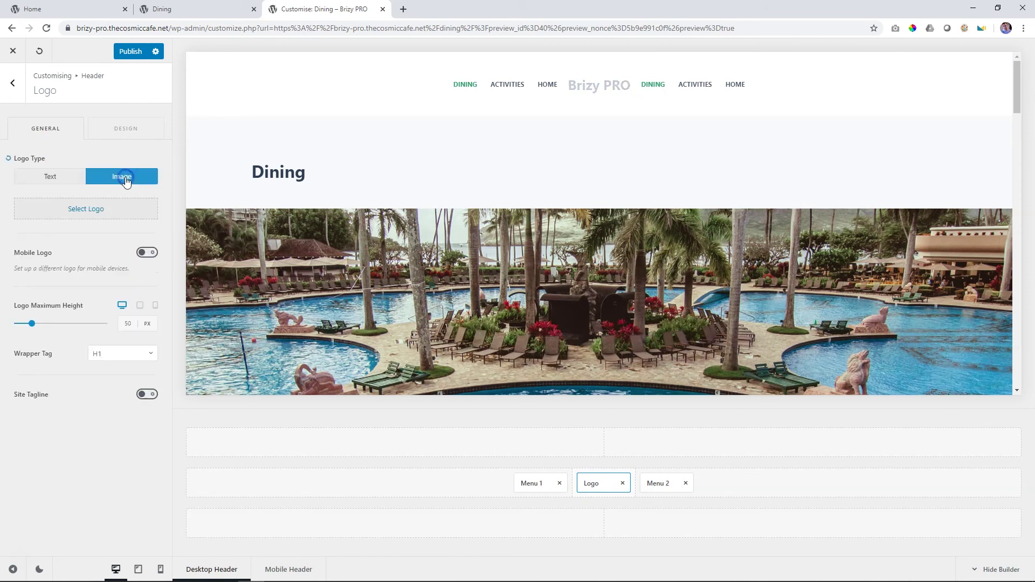
{"action": "left_click", "coordinate": [92, 209]}
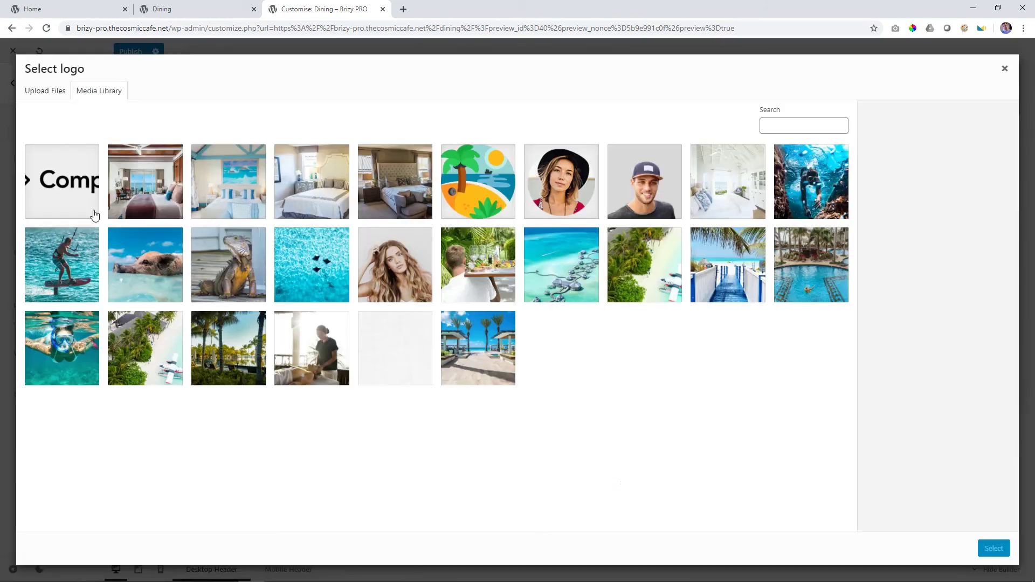
{"action": "left_click", "coordinate": [467, 183]}
{"action": "left_click", "coordinate": [994, 549]}
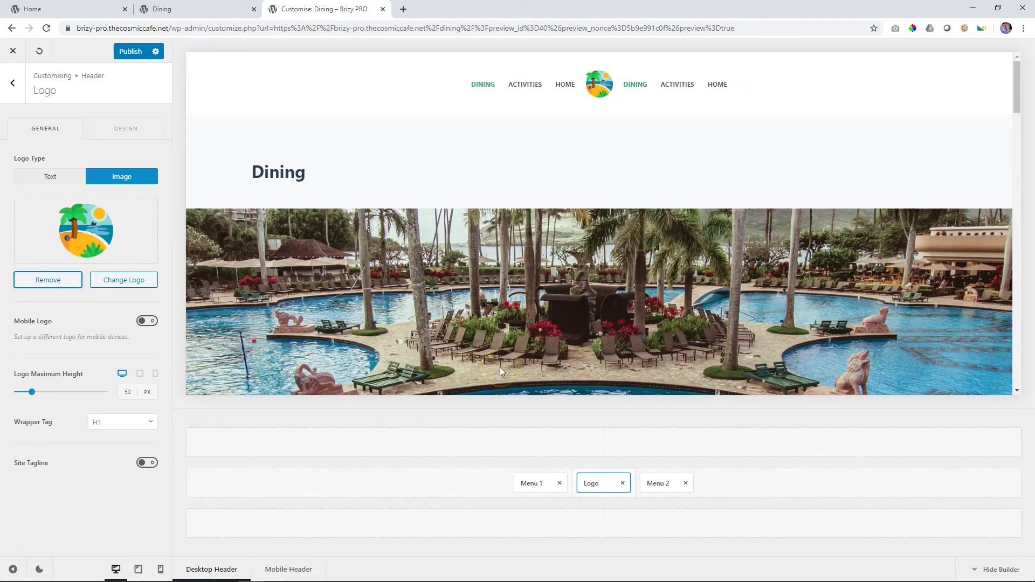
{"action": "left_click", "coordinate": [130, 54]}
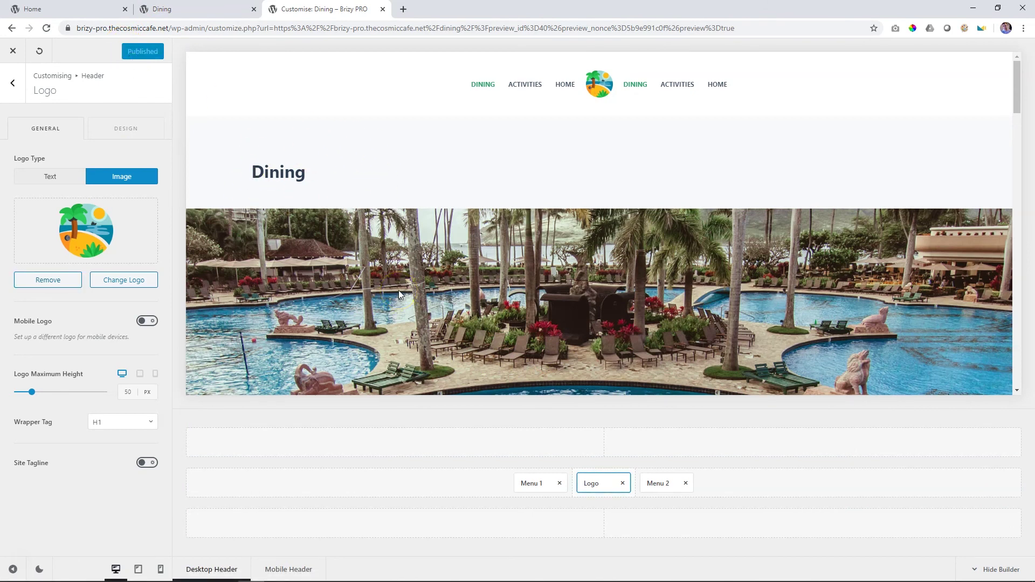
{"action": "left_click", "coordinate": [15, 51]}
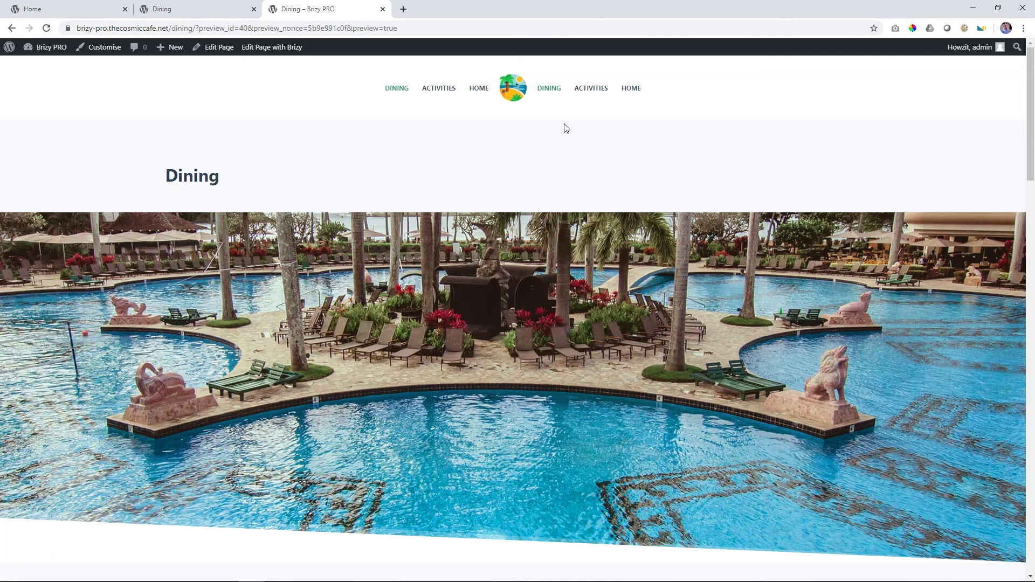
- Visit the homepage via HOME, then return to the Dining page through its header link
{"action": "left_click", "coordinate": [476, 94]}
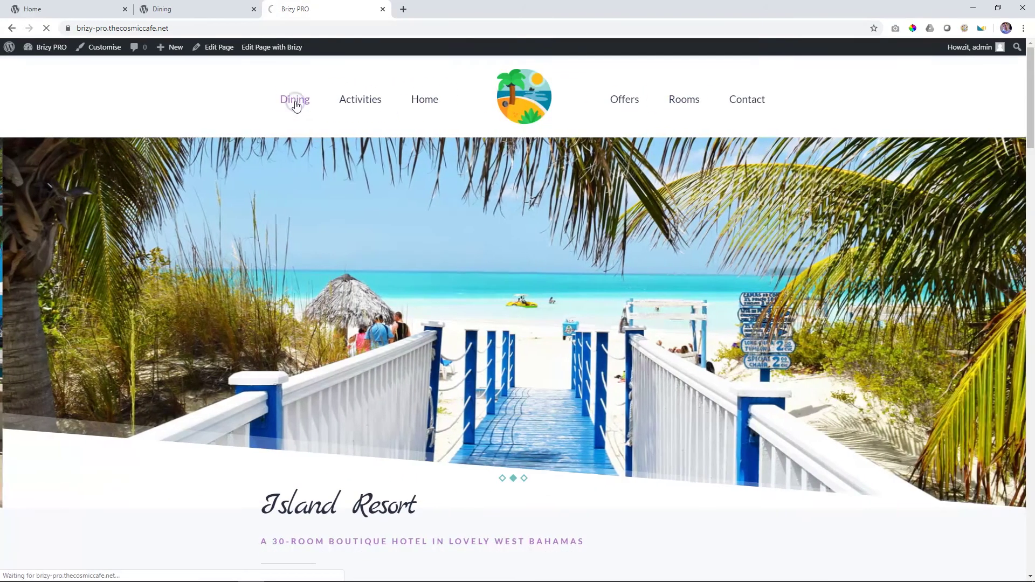
{"action": "left_click", "coordinate": [296, 105]}
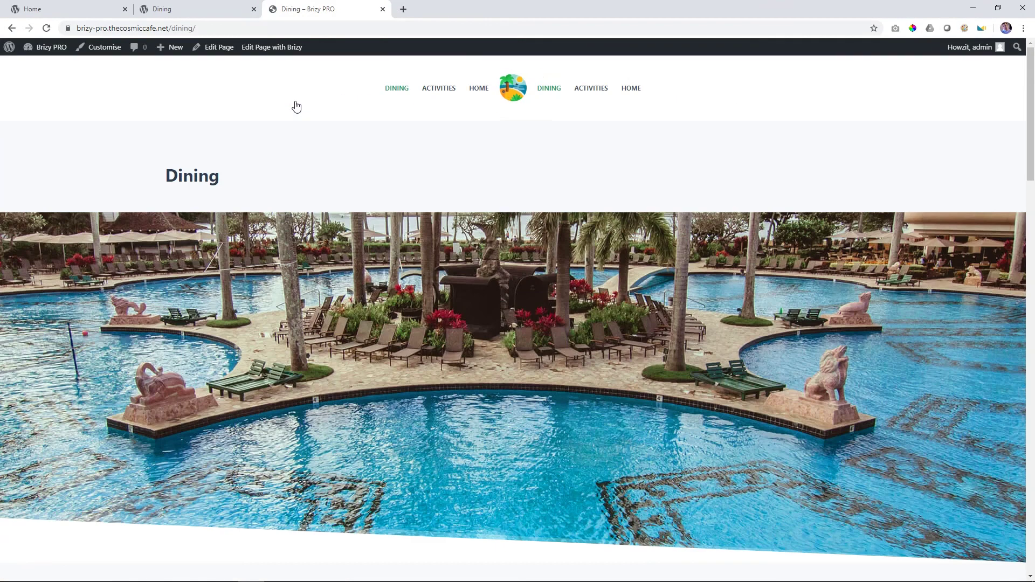